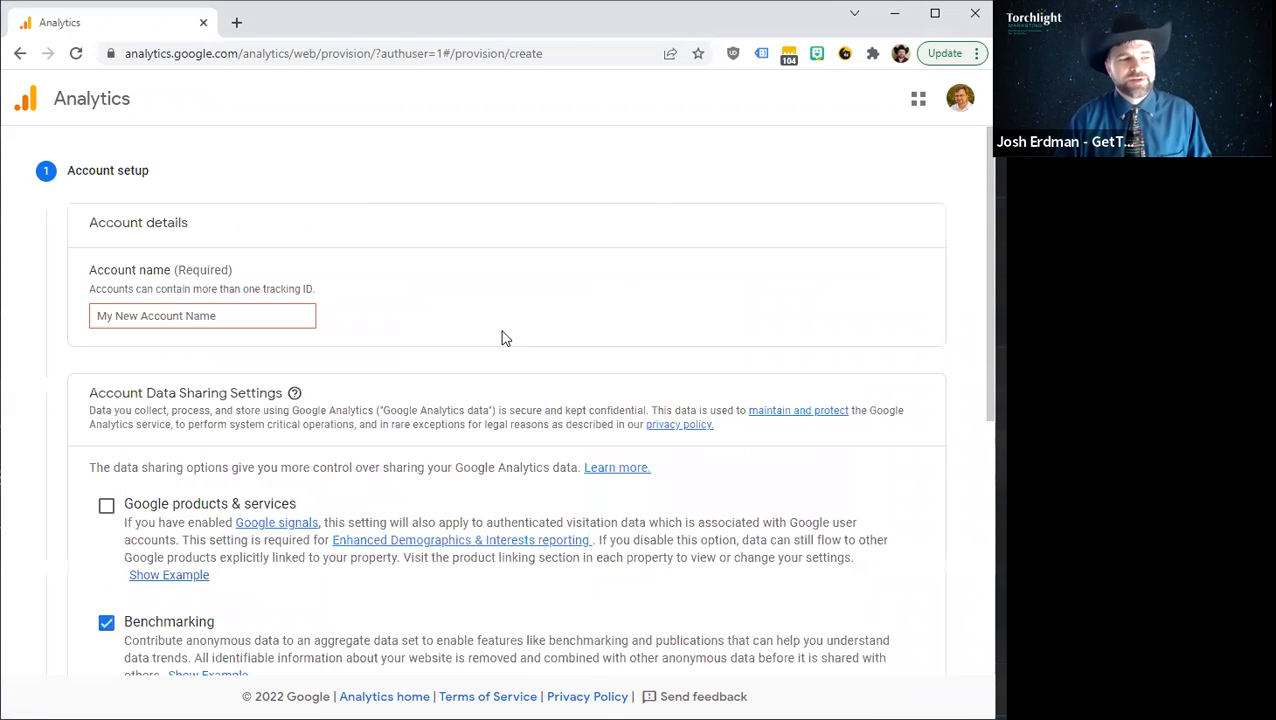
Step: Name the new account "My Local Real Estate"
left_click(225, 325)
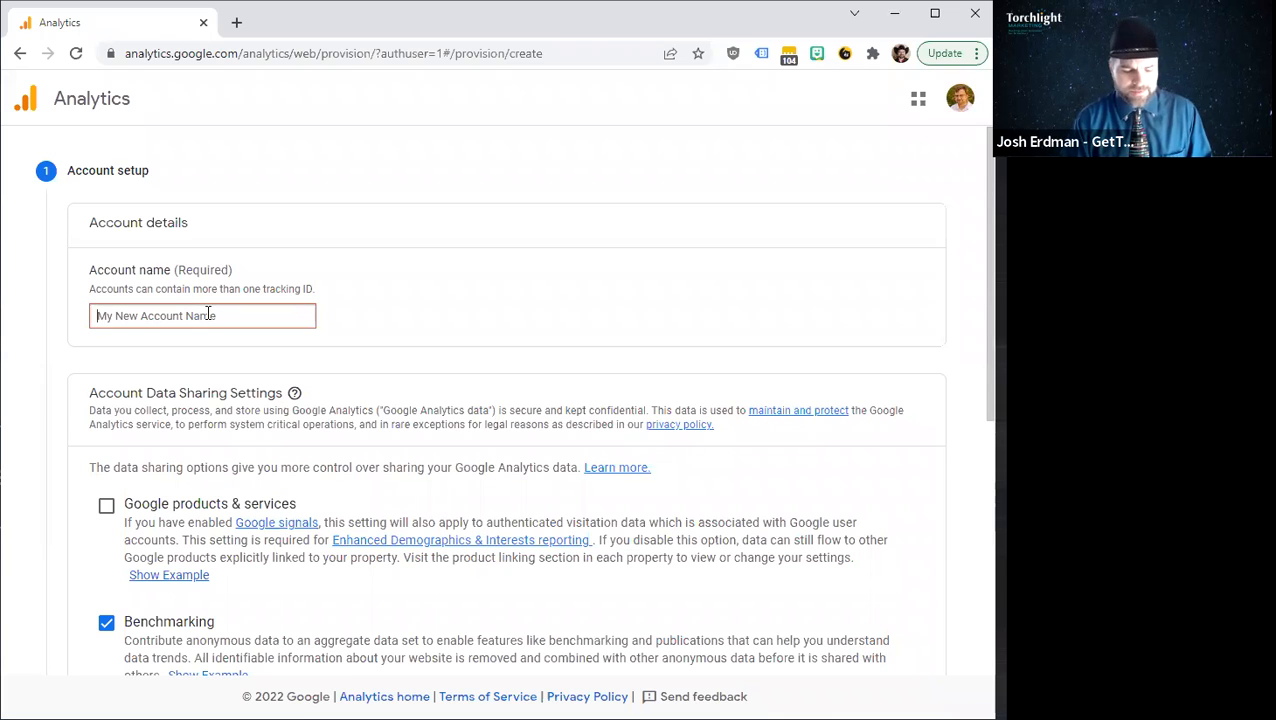
type("My ")
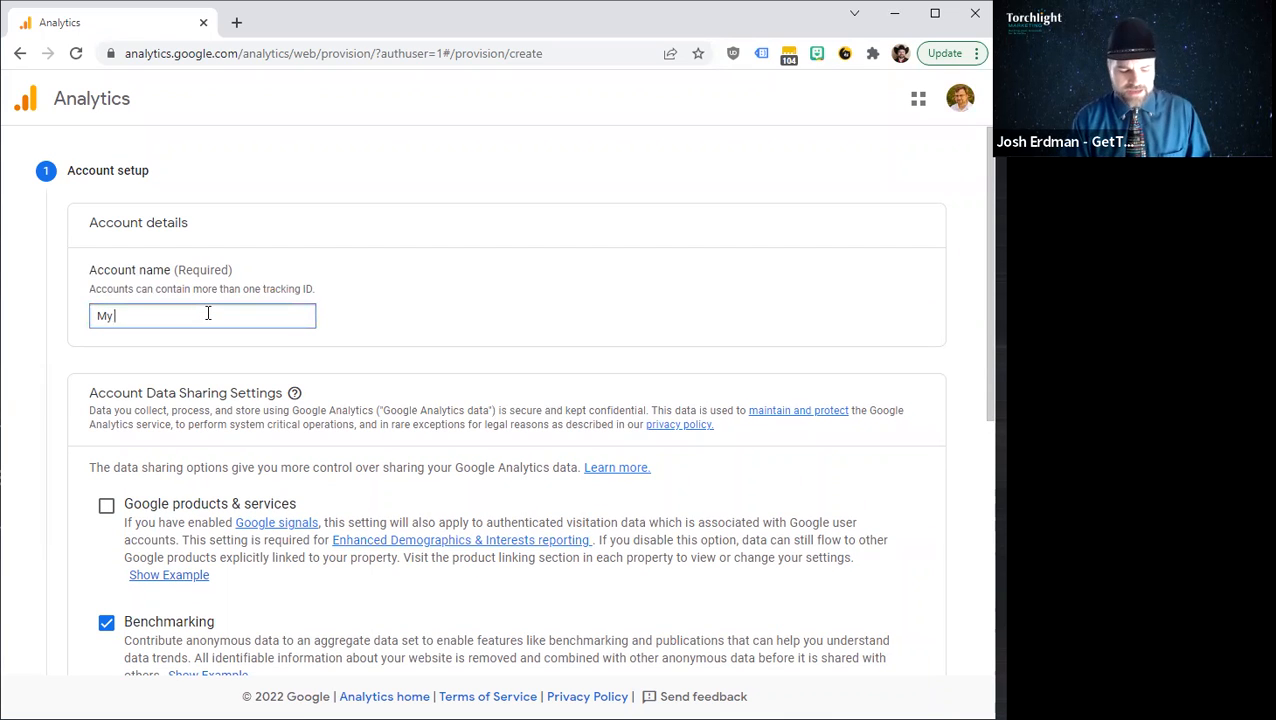
type("Local Real ")
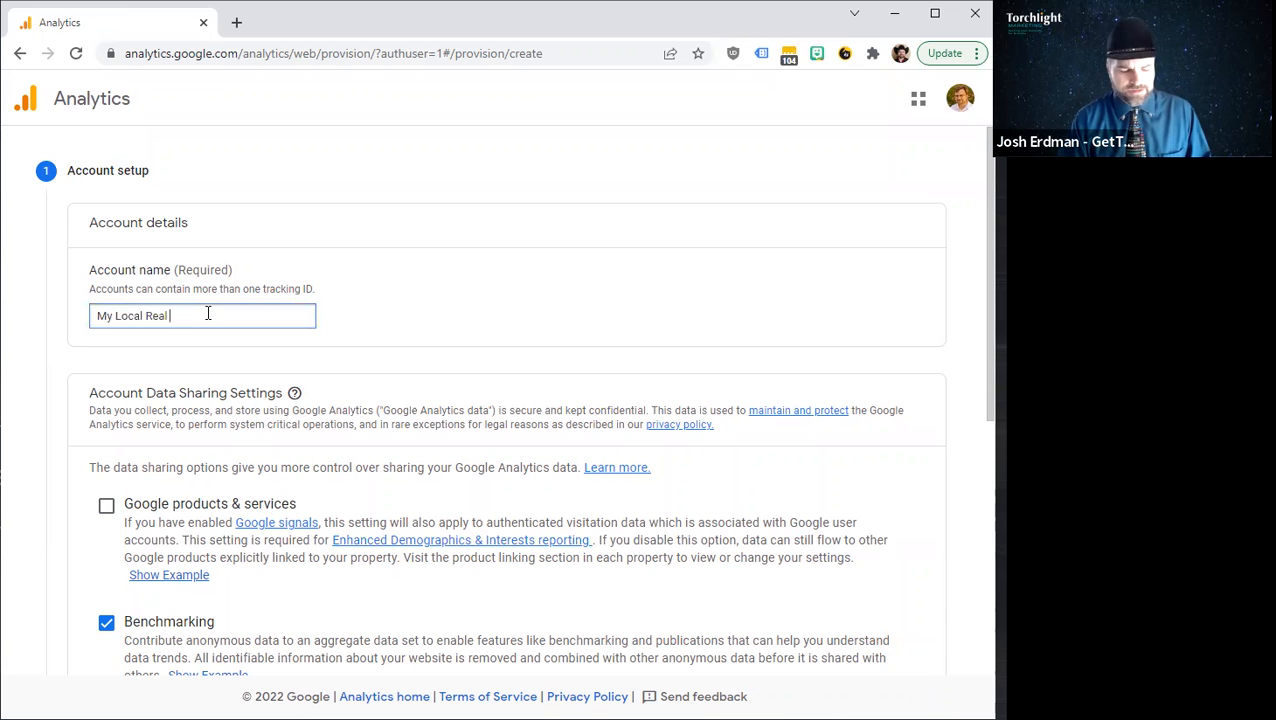
type("Estate")
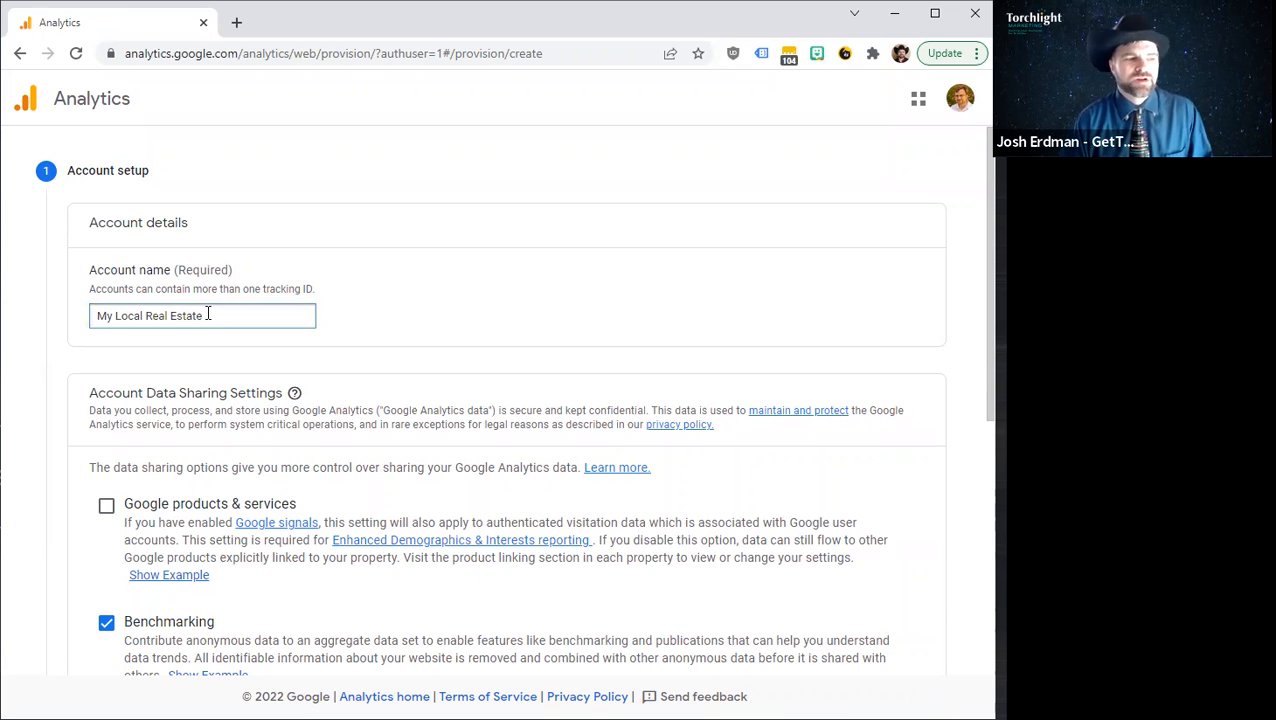
Step: Enable sharing with Google products & services, disable Technical support and Account specialists, and continue to the property setup
scroll(368, 335, "down", 3)
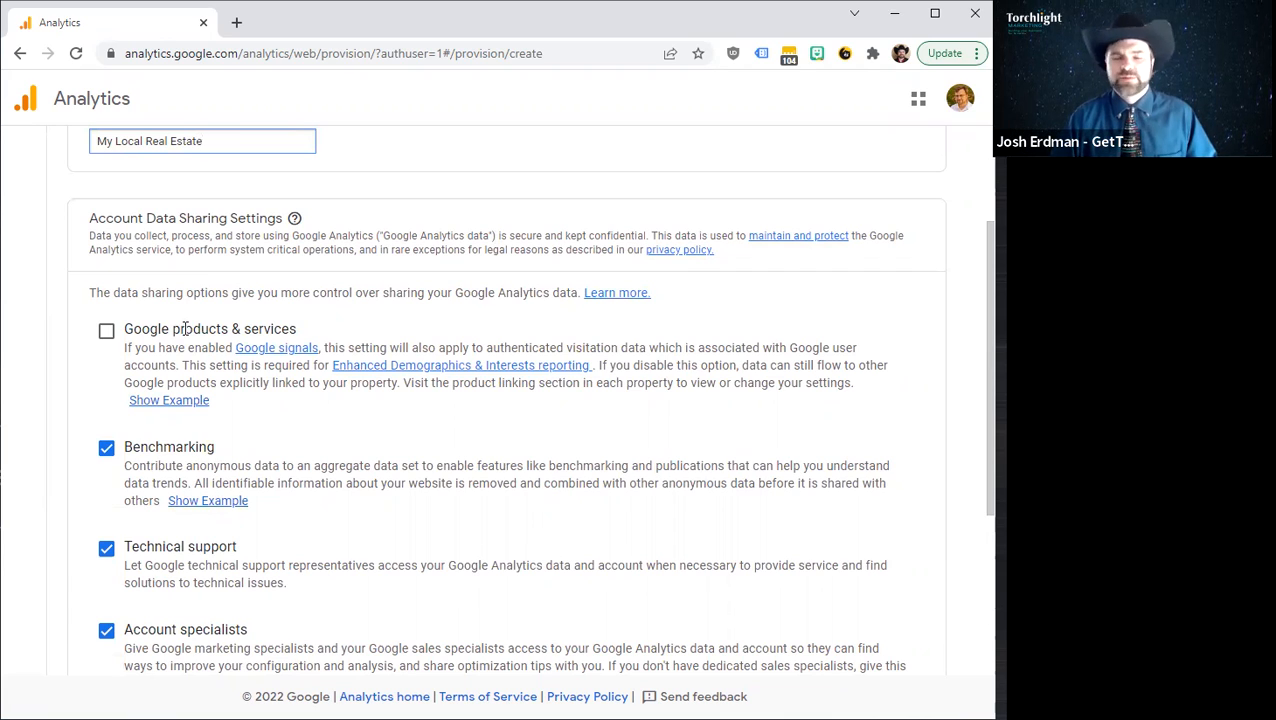
scroll(170, 340, "down", 1)
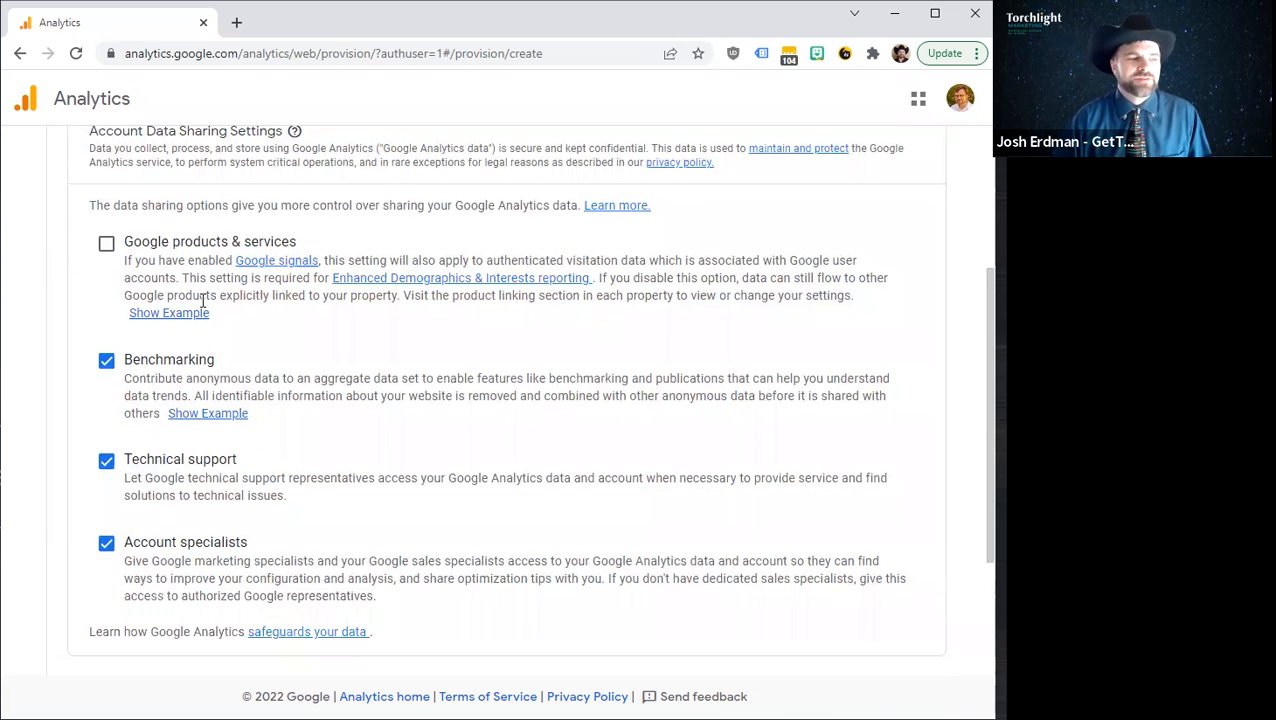
left_click(106, 246)
scroll(275, 440, "down", 1)
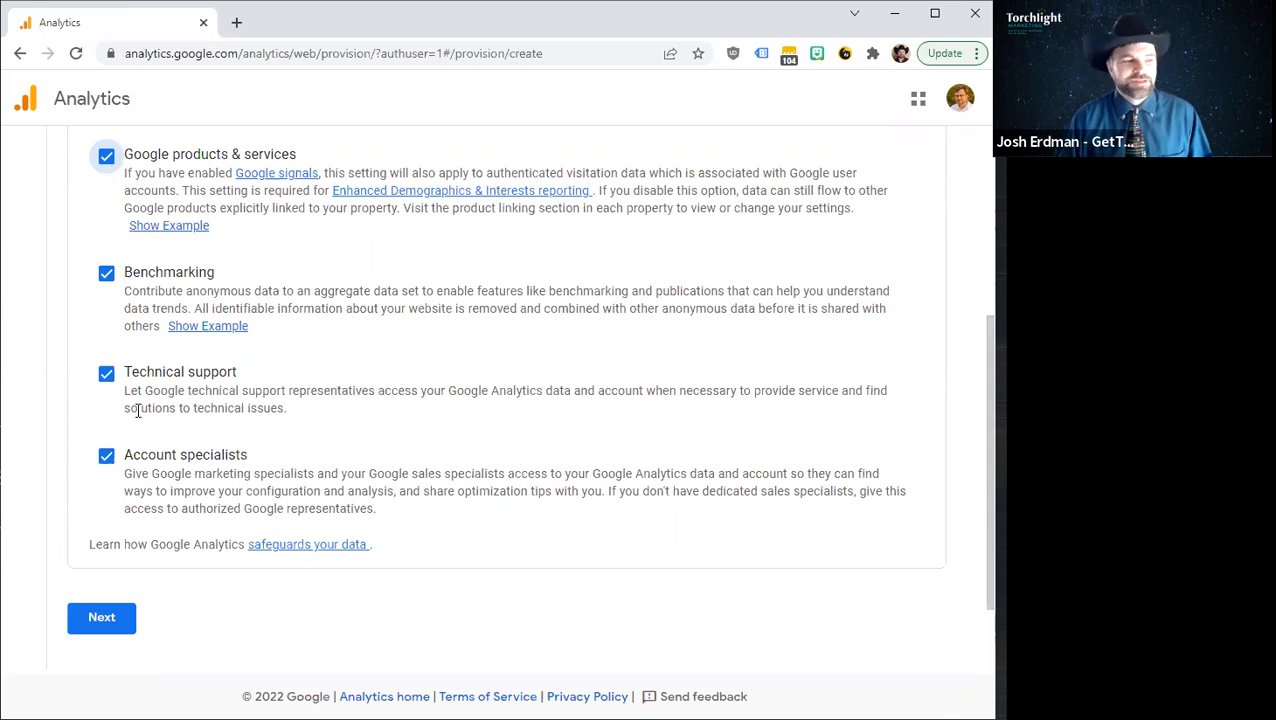
left_click(106, 374)
left_click(107, 458)
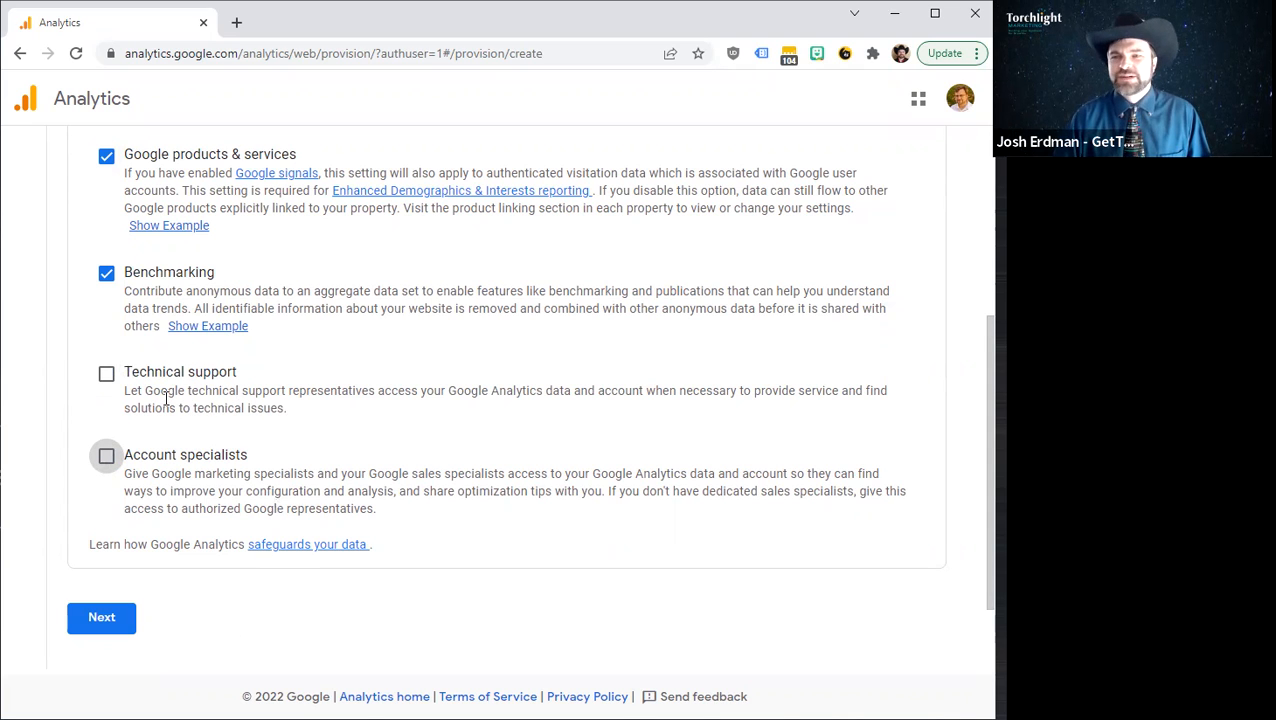
left_click(100, 624)
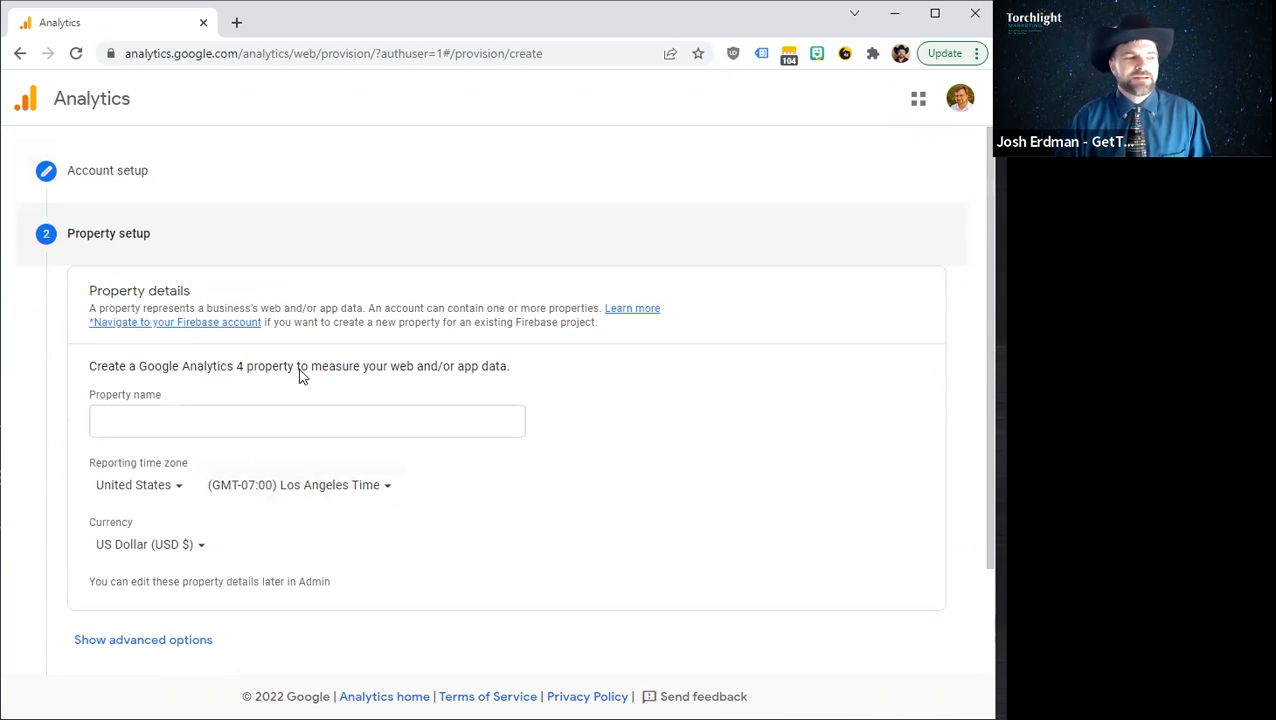
Step: Name the Google Analytics 4 property "mylocalrealesttate.com"
left_click(173, 414)
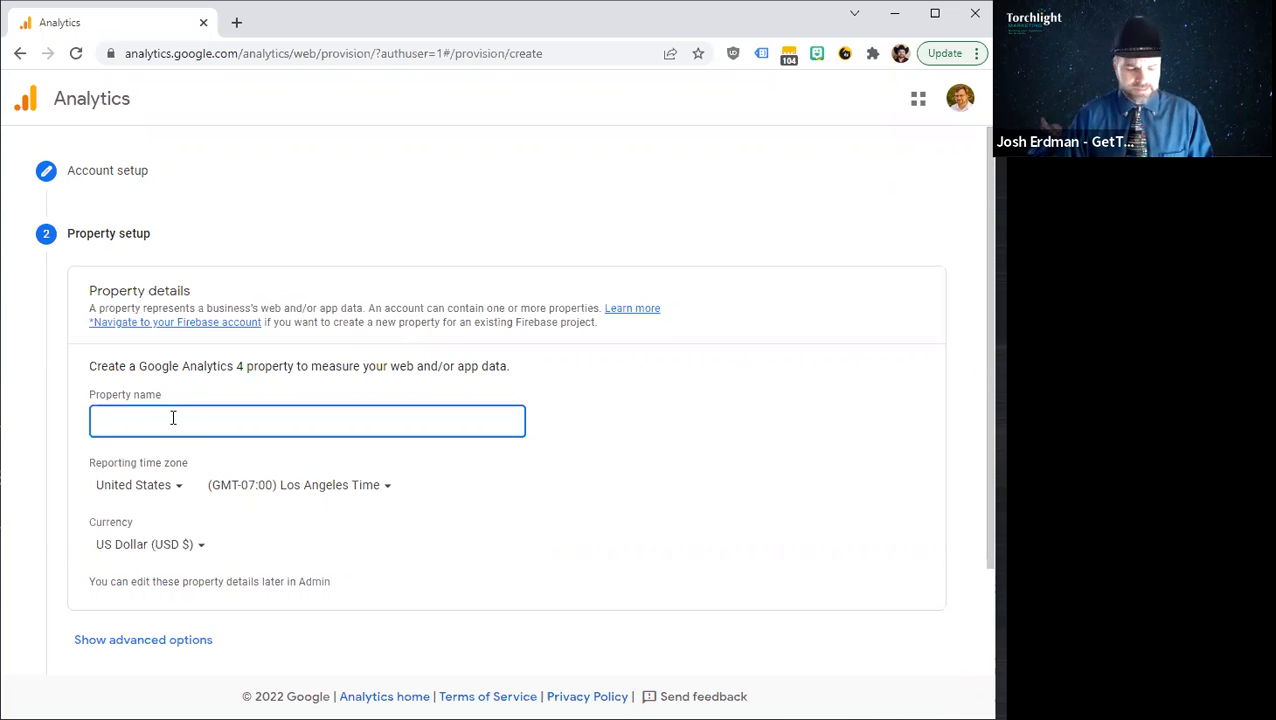
type("mylocalrealestate.com")
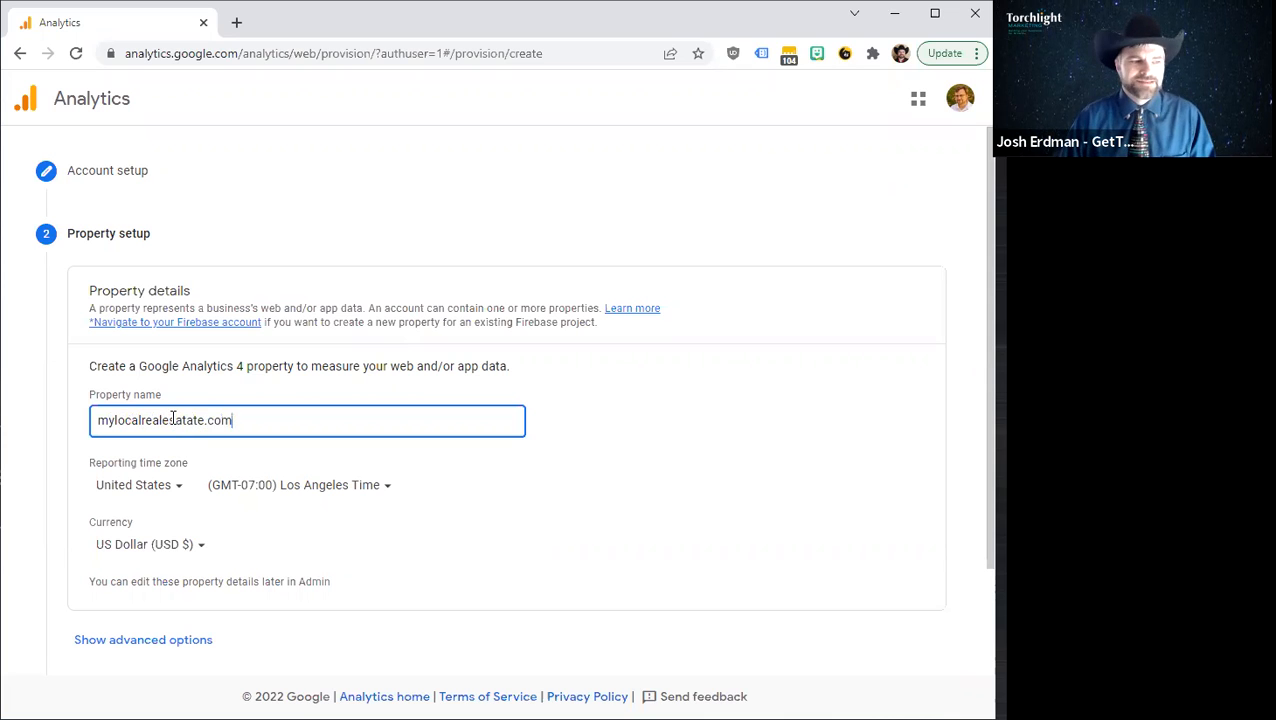
left_click(176, 421)
type("t")
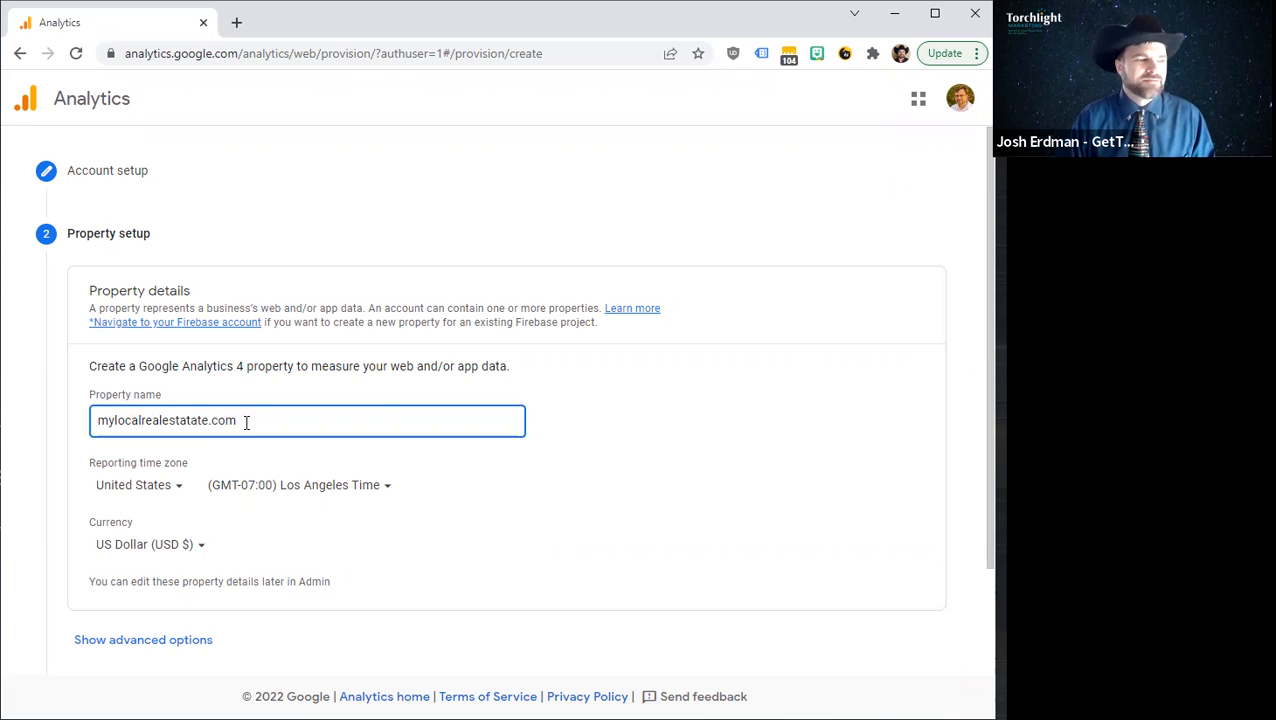
key("Delete")
key("Delete")
Step: Show the property's advanced options, leave the Universal Analytics property off, and continue to the business information
scroll(375, 408, "down", 1)
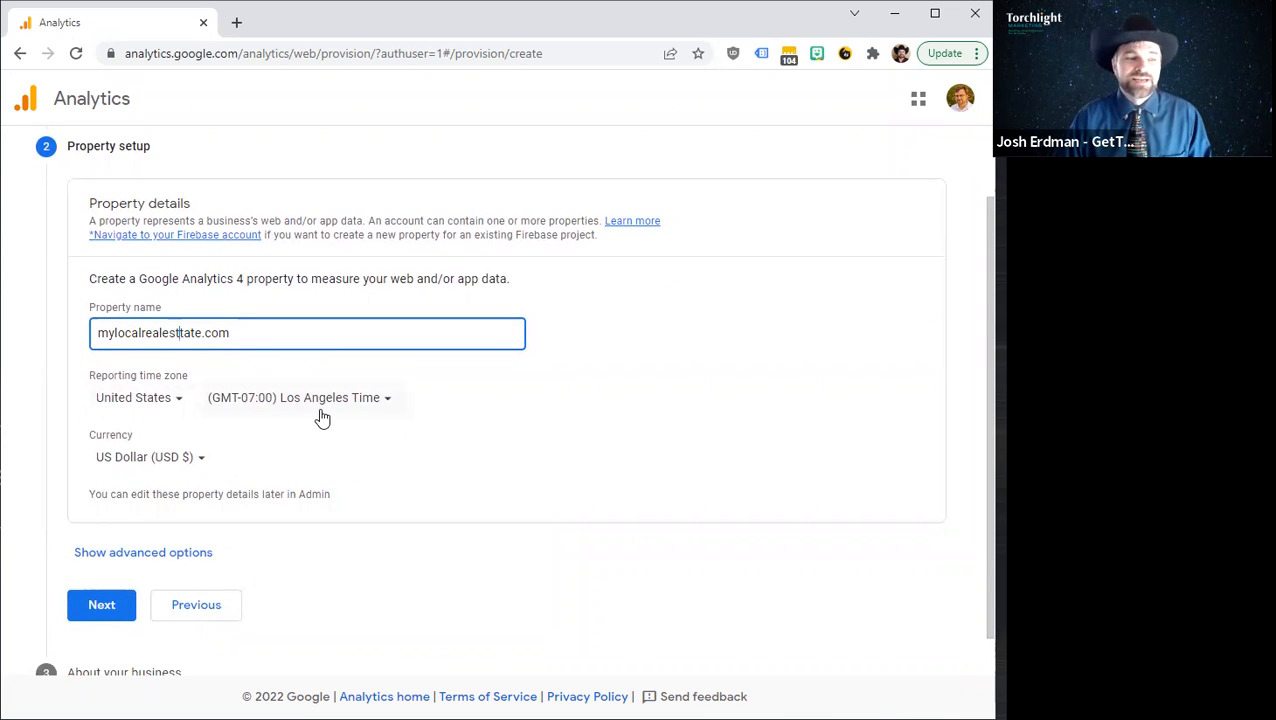
scroll(403, 415, "down", 1)
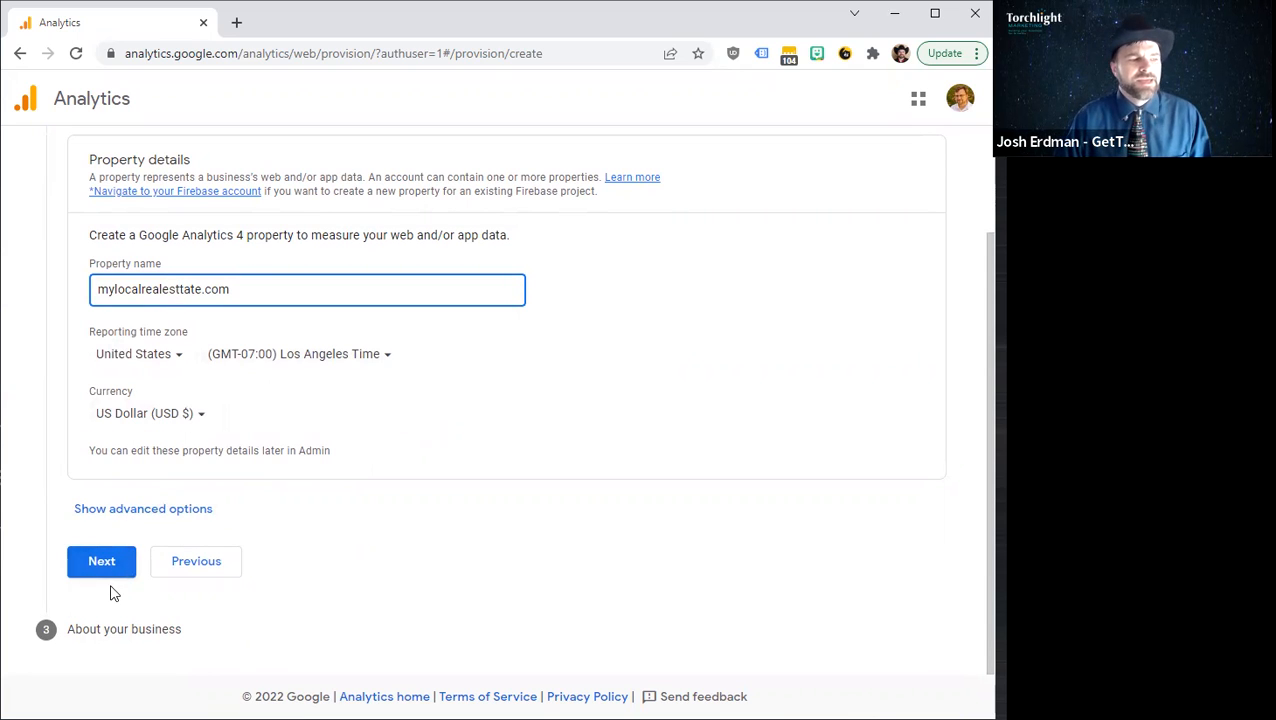
left_click(168, 510)
scroll(337, 458, "down", 1)
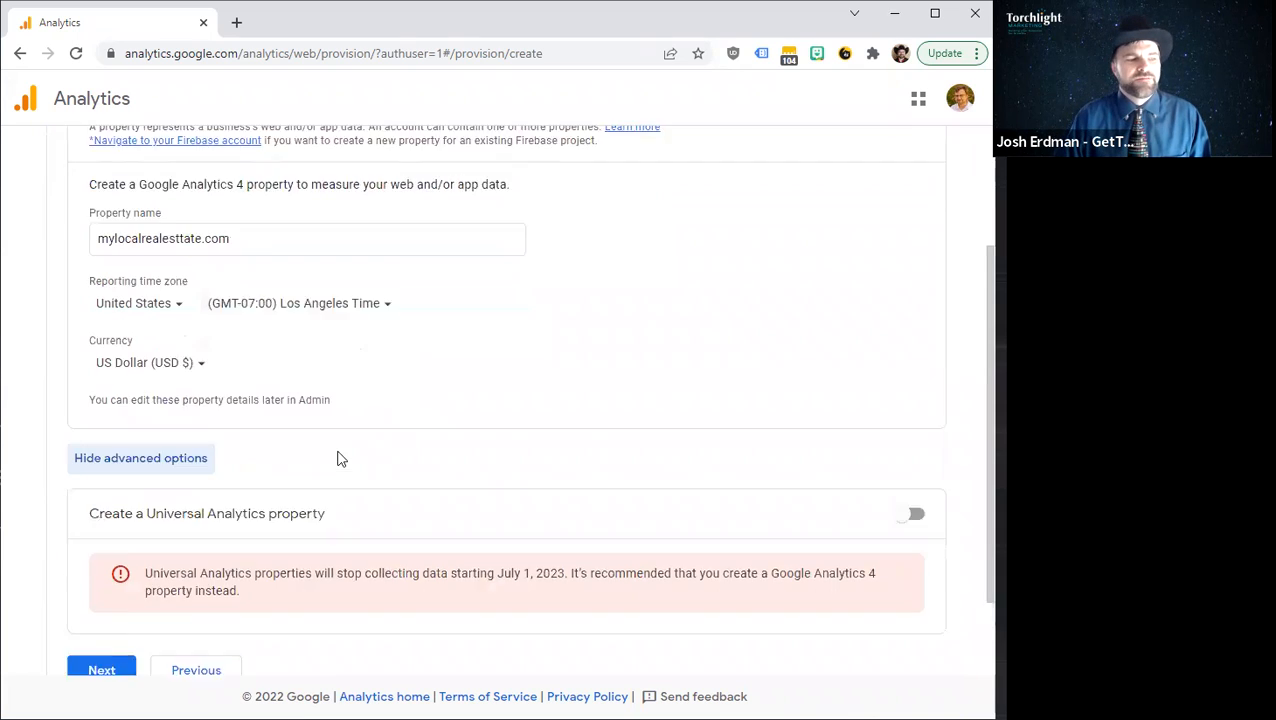
scroll(337, 458, "down", 1)
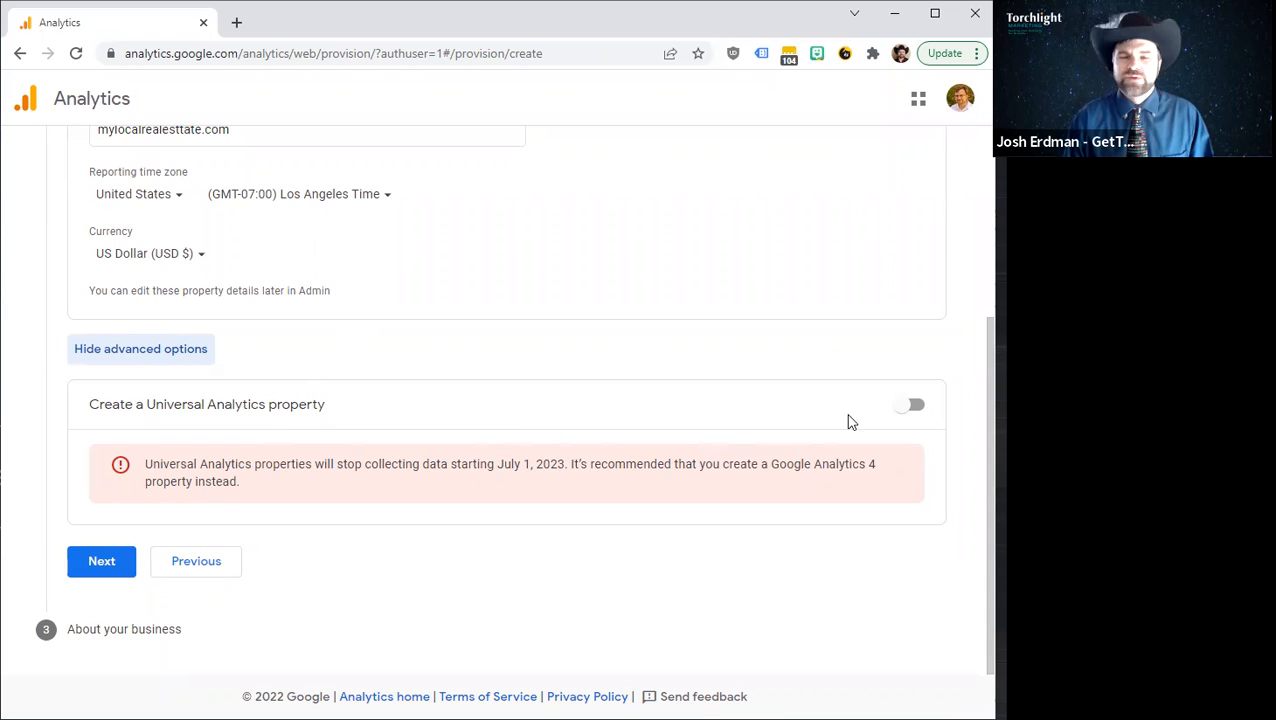
left_click(101, 562)
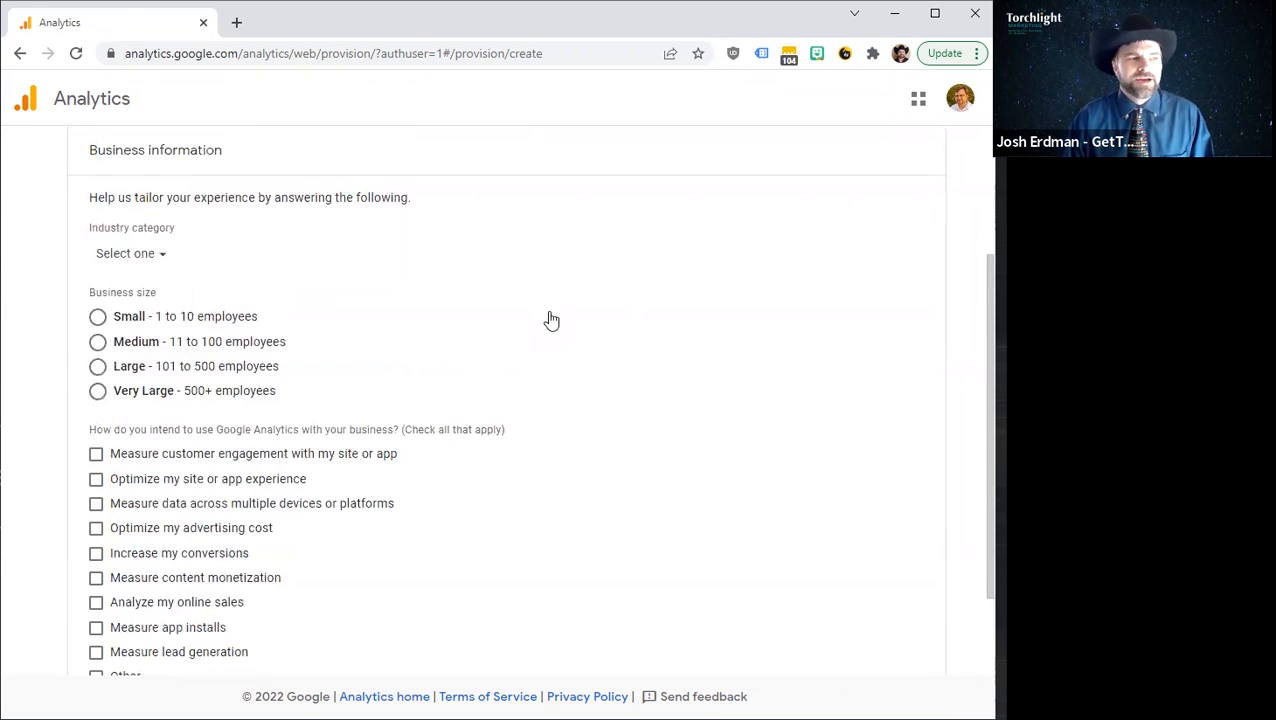
Step: Set the industry category to Real Estate and the business size to Small - 1 to 10 employees
scroll(551, 320, "up", 2)
scroll(474, 389, "down", 1)
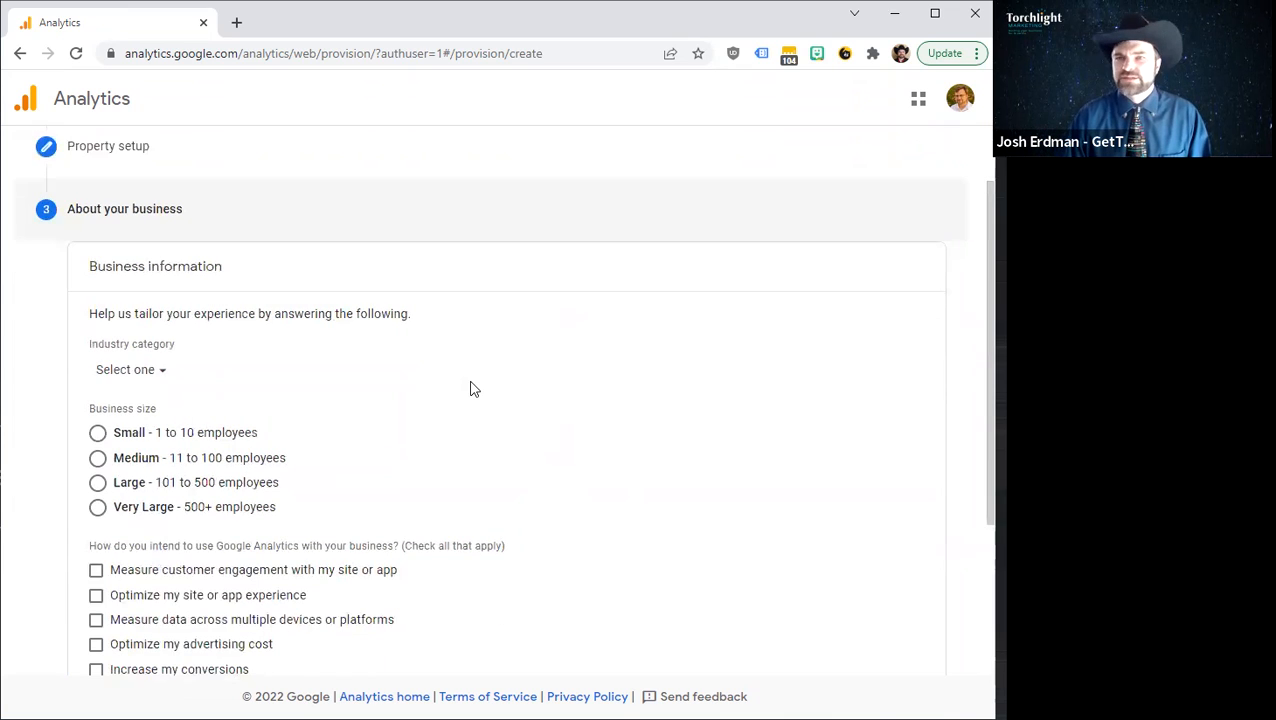
scroll(474, 389, "down", 1)
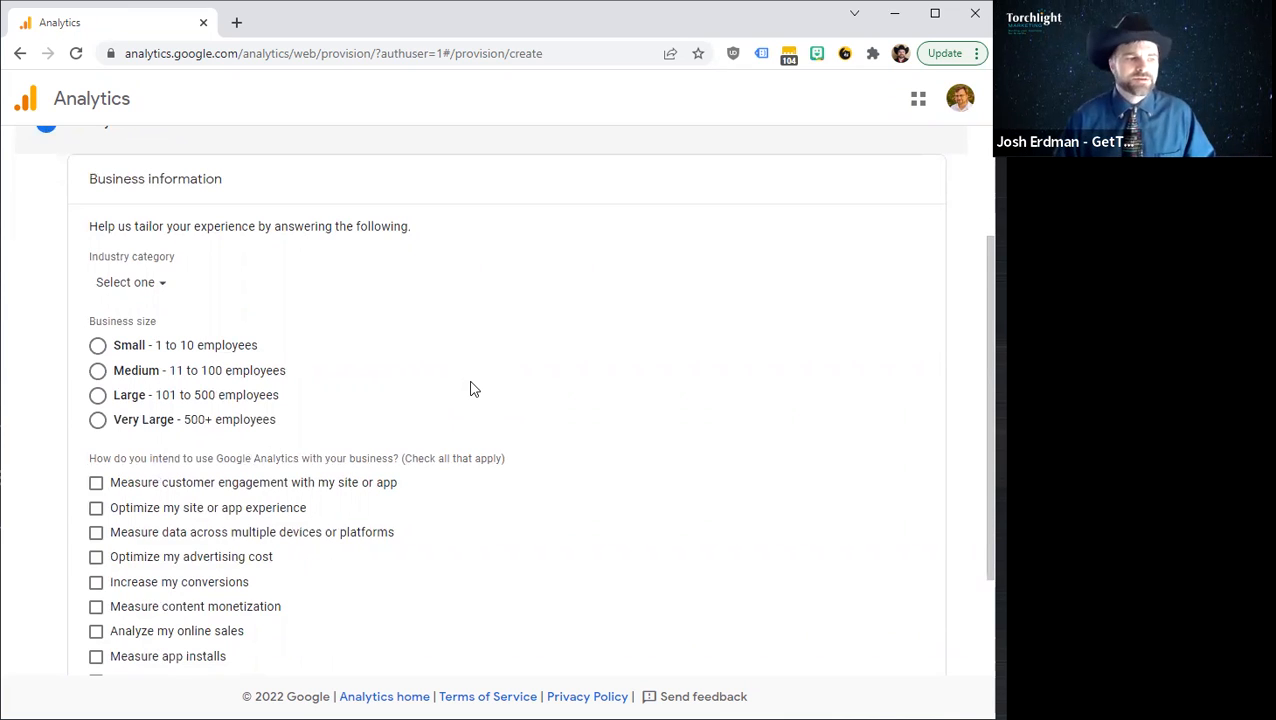
scroll(476, 375, "down", 1)
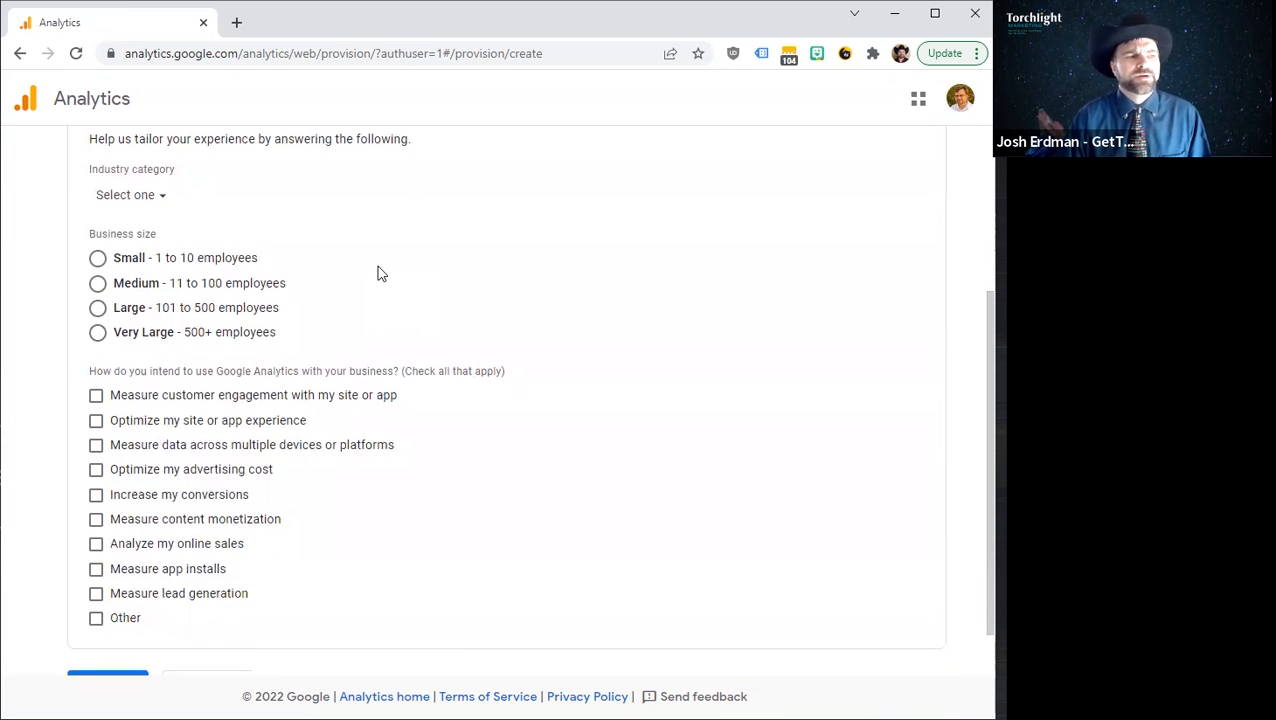
scroll(330, 266, "up", 1)
left_click(160, 284)
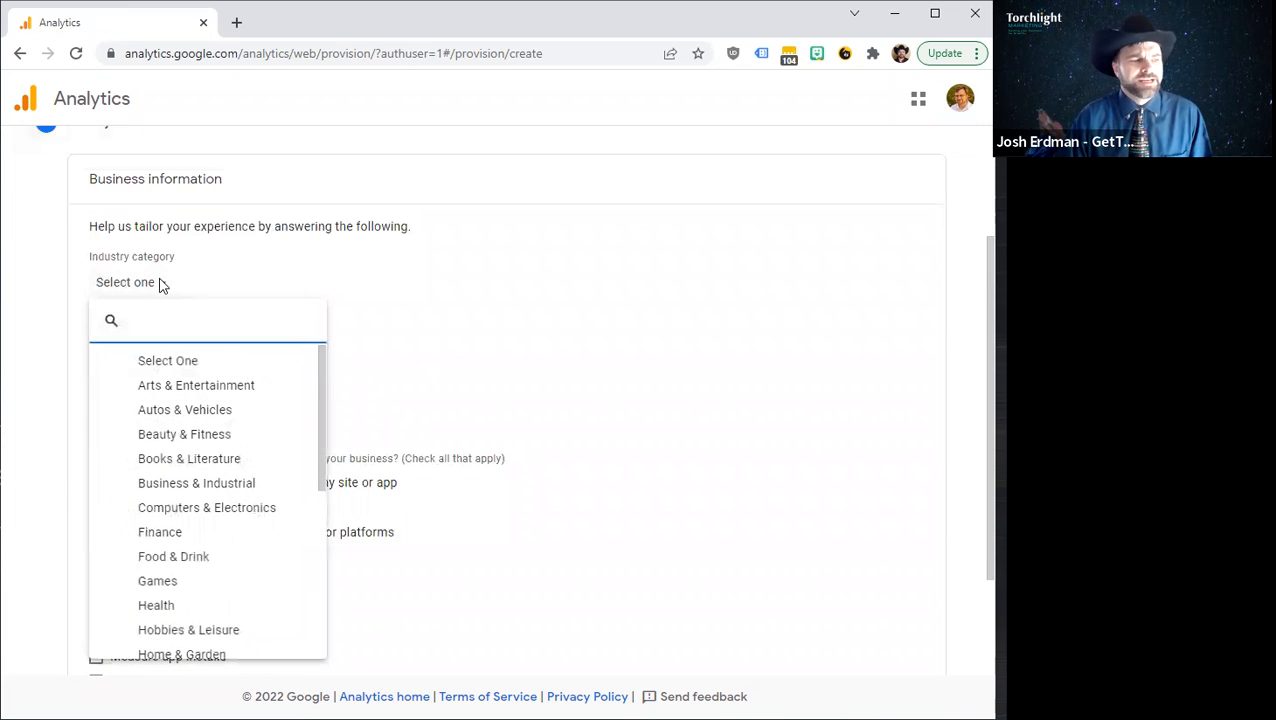
type("rea")
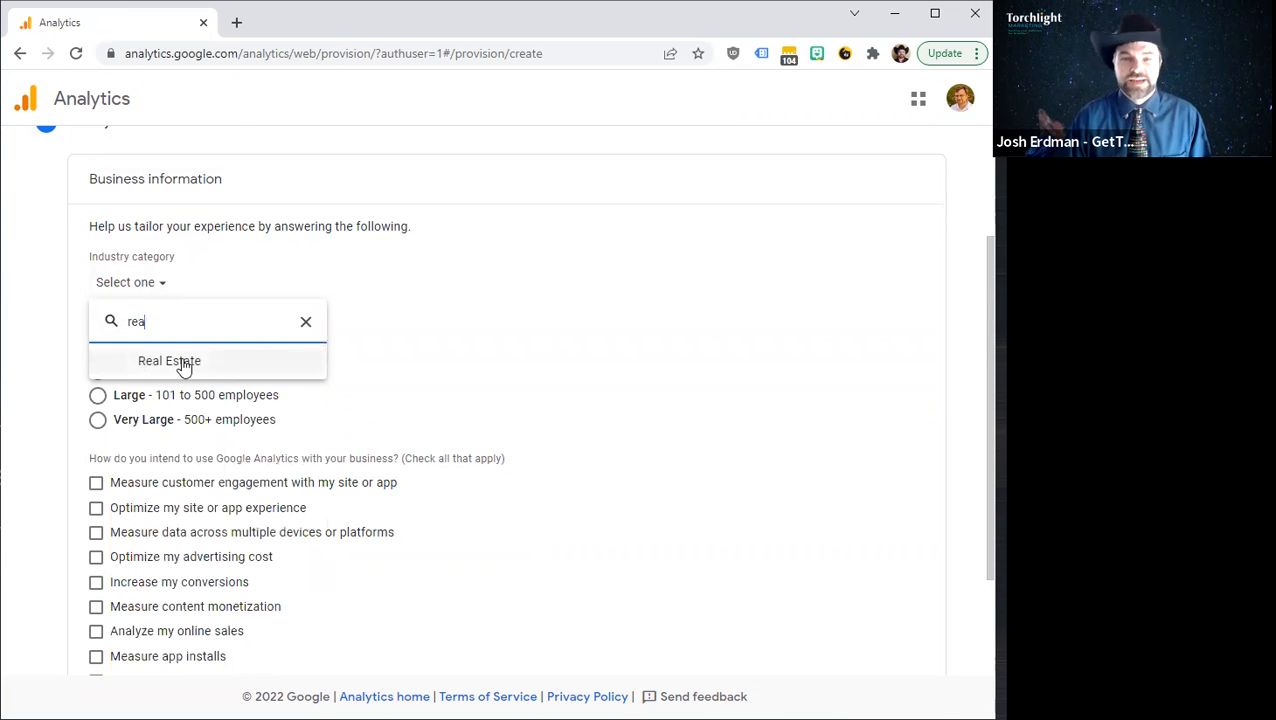
left_click(183, 366)
scroll(467, 339, "down", 2)
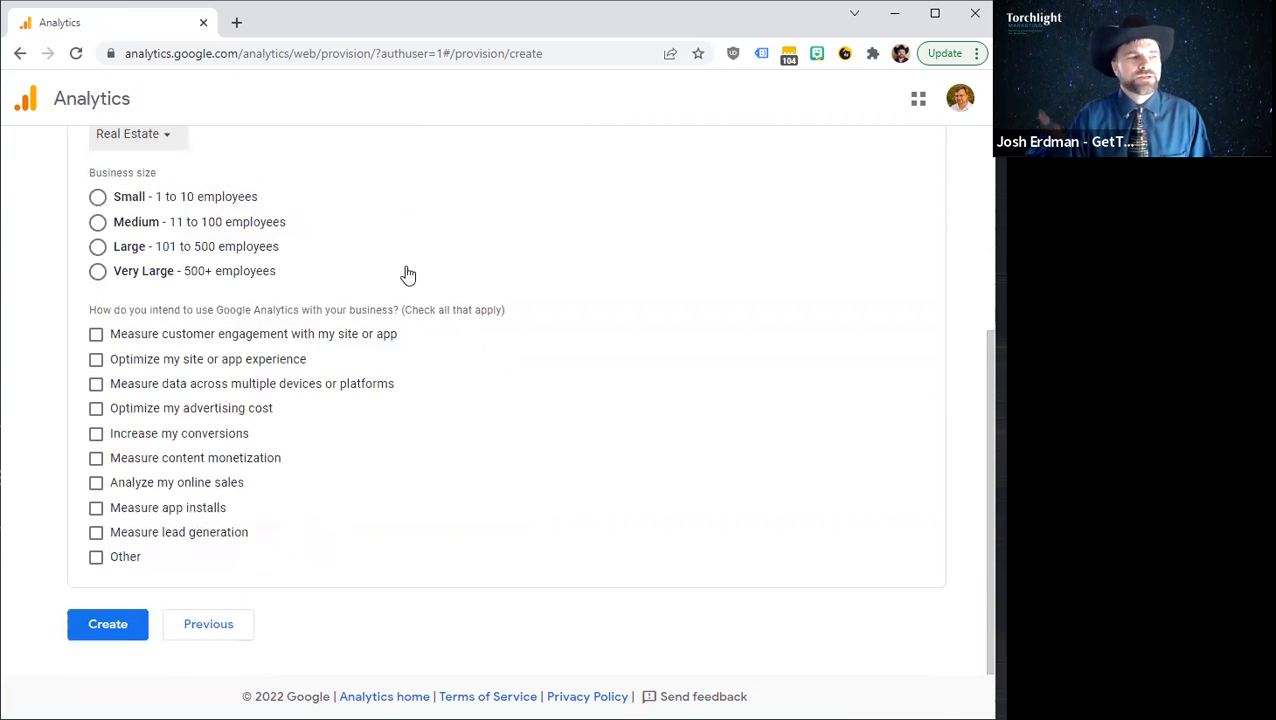
scroll(409, 262, "up", 1)
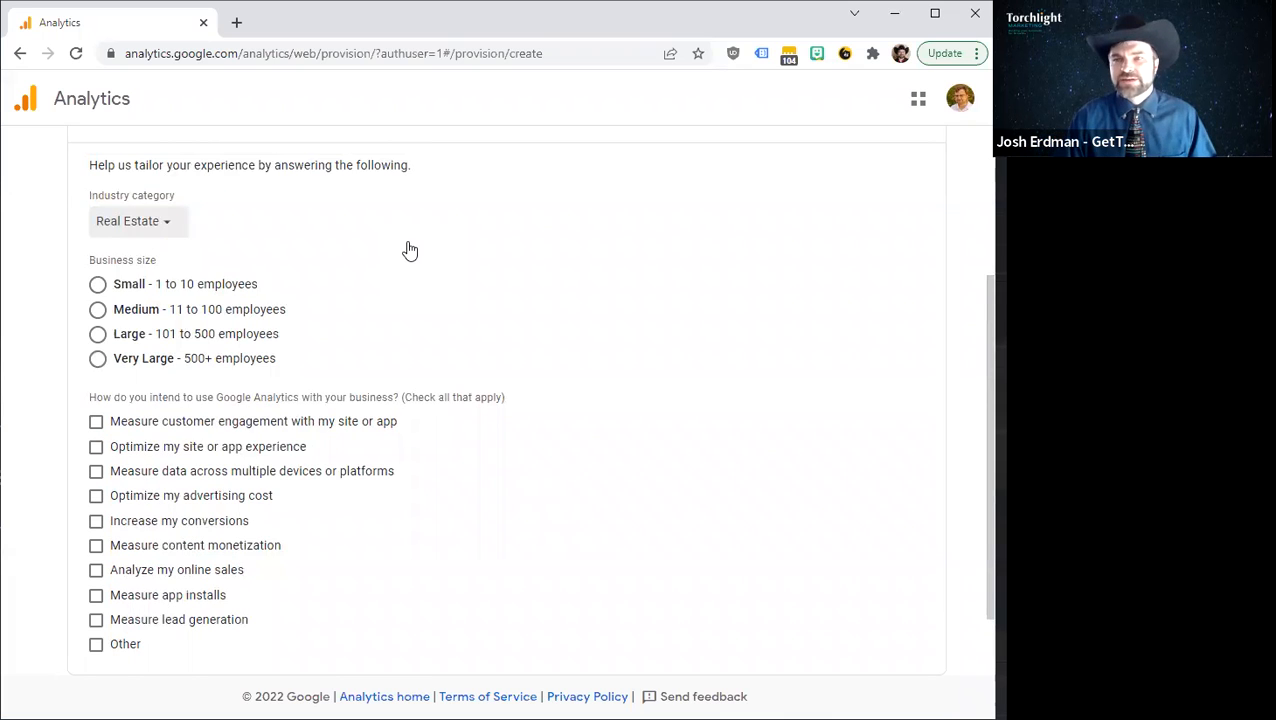
left_click(98, 286)
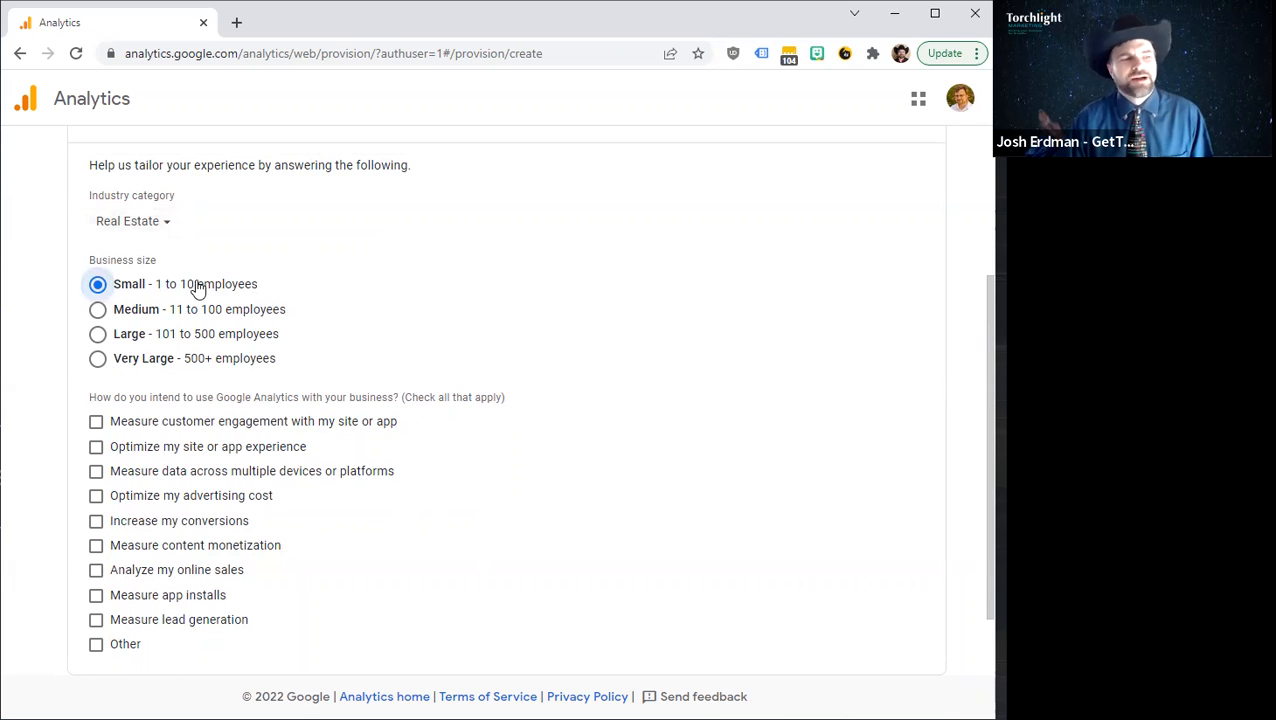
Step: Select customer engagement, data across multiple devices or platforms, increasing conversions, and lead generation as the intended uses of Google Analytics
scroll(399, 296, "down", 1)
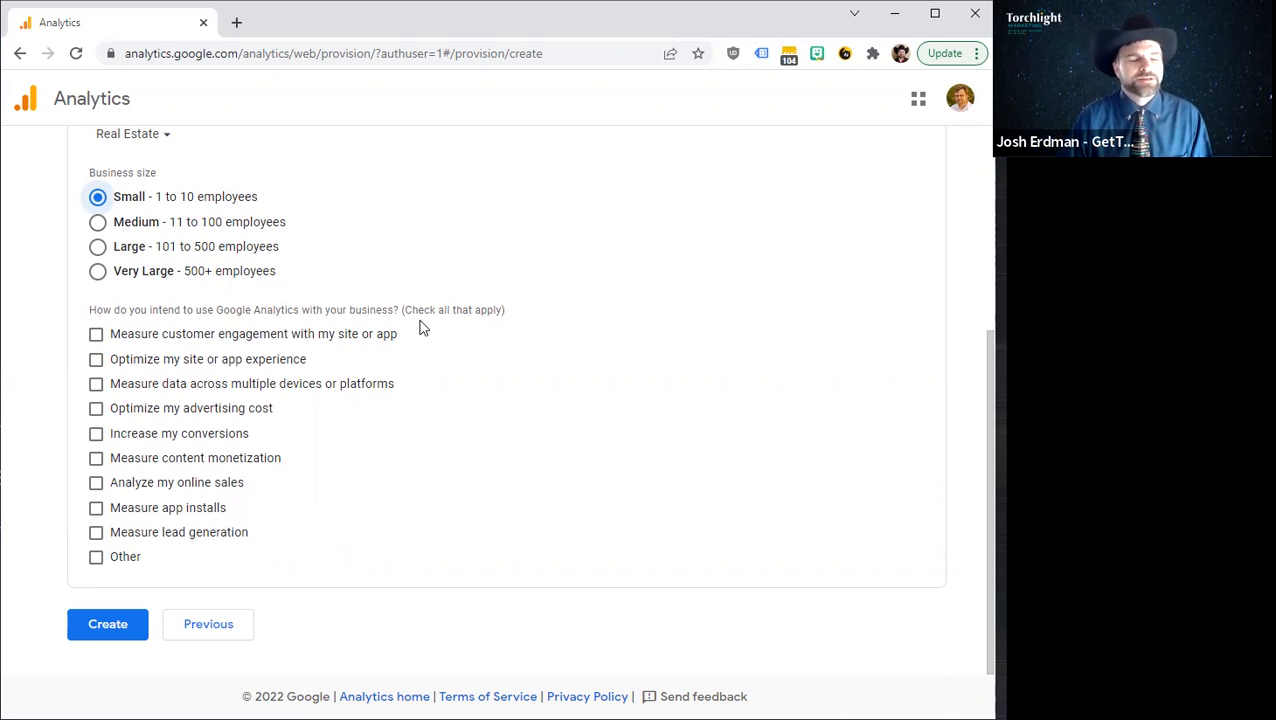
left_click(96, 335)
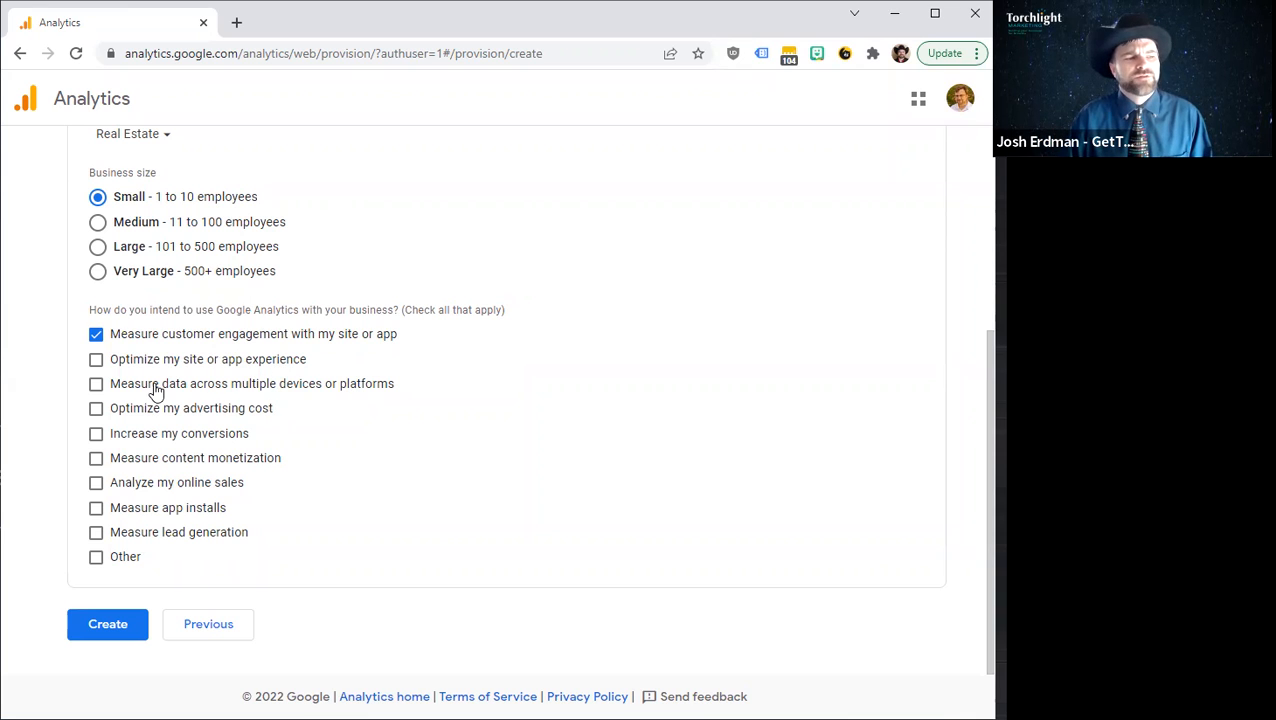
left_click(96, 387)
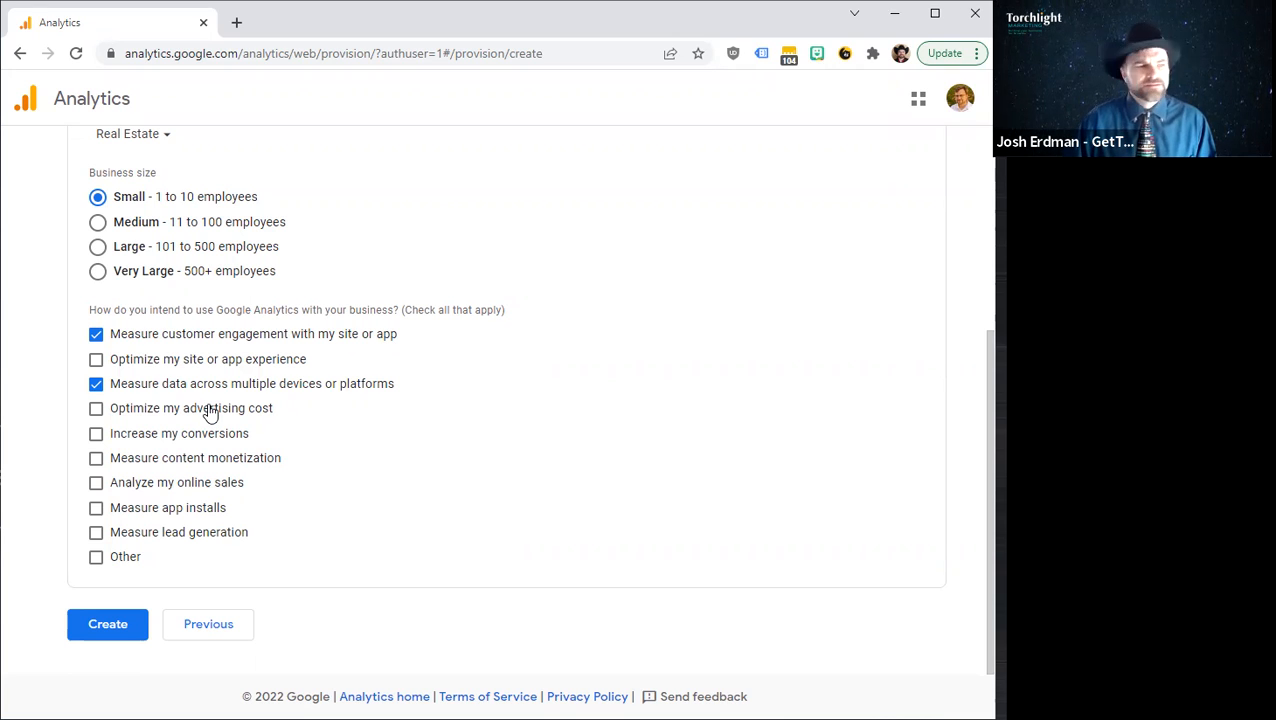
left_click(96, 436)
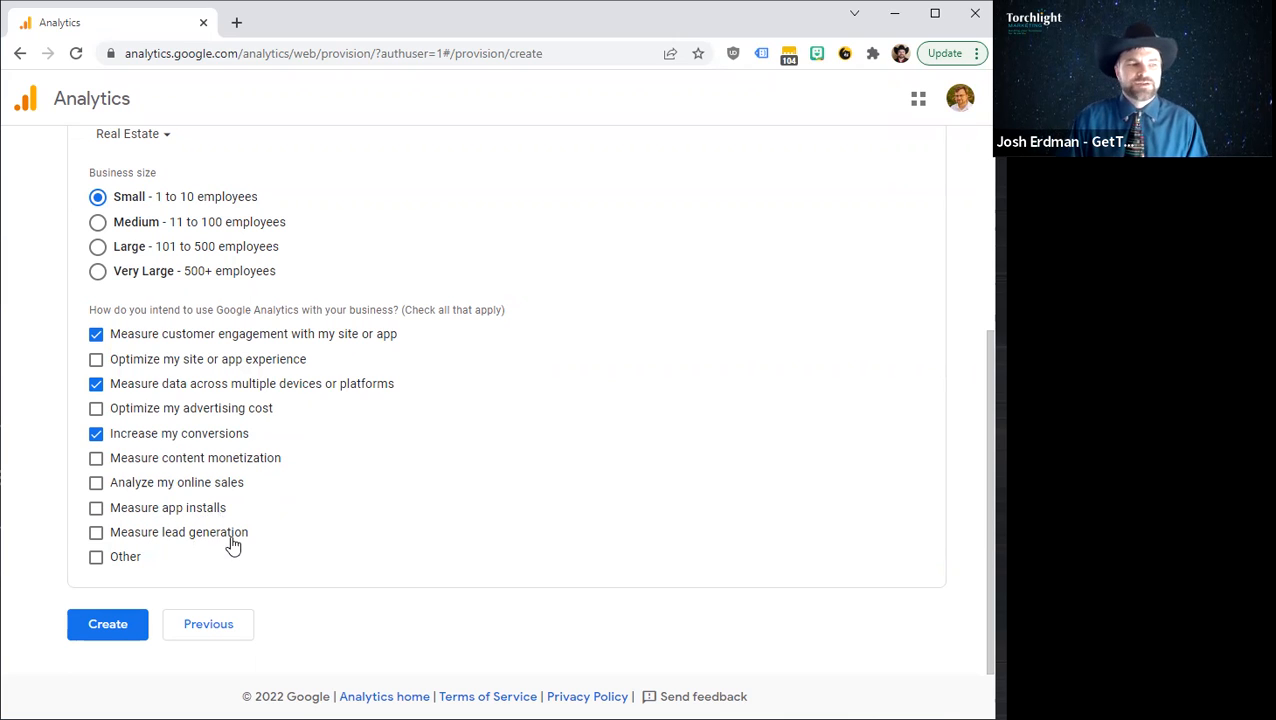
left_click(96, 534)
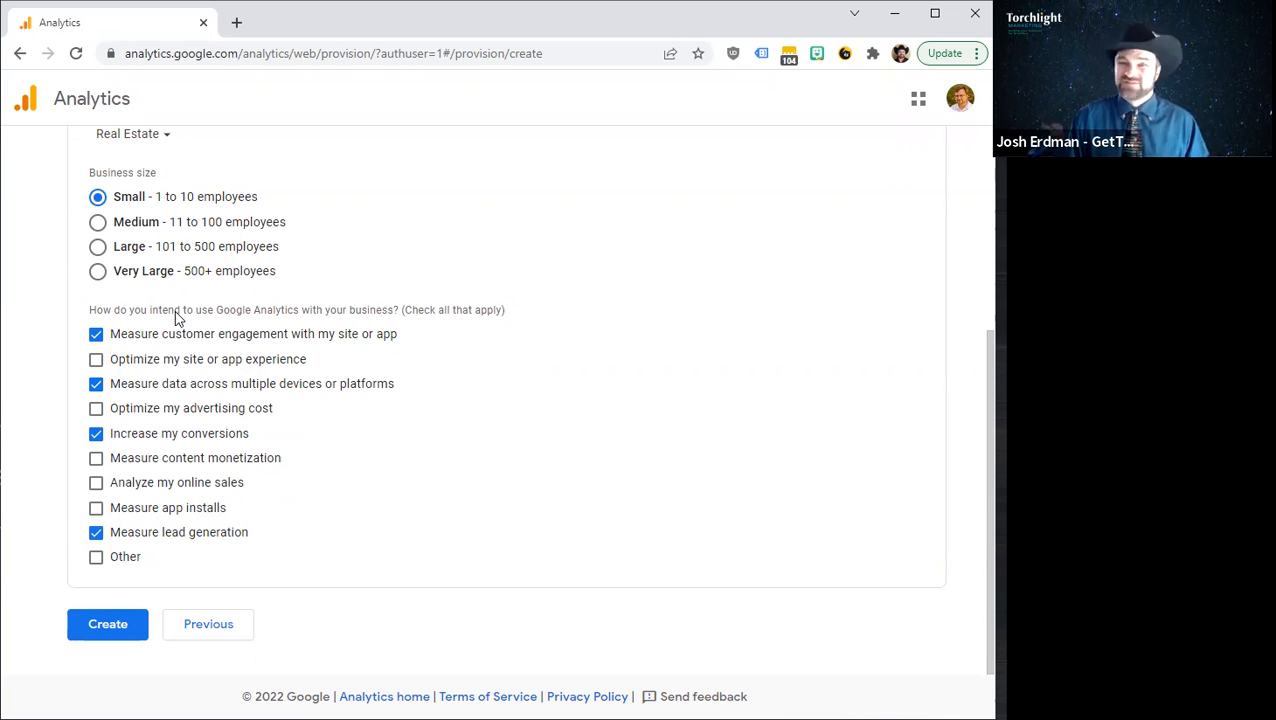
Step: Create the account, accepting the United States terms of service, the GDPR data processing terms and the additional data sharing terms
left_click(106, 630)
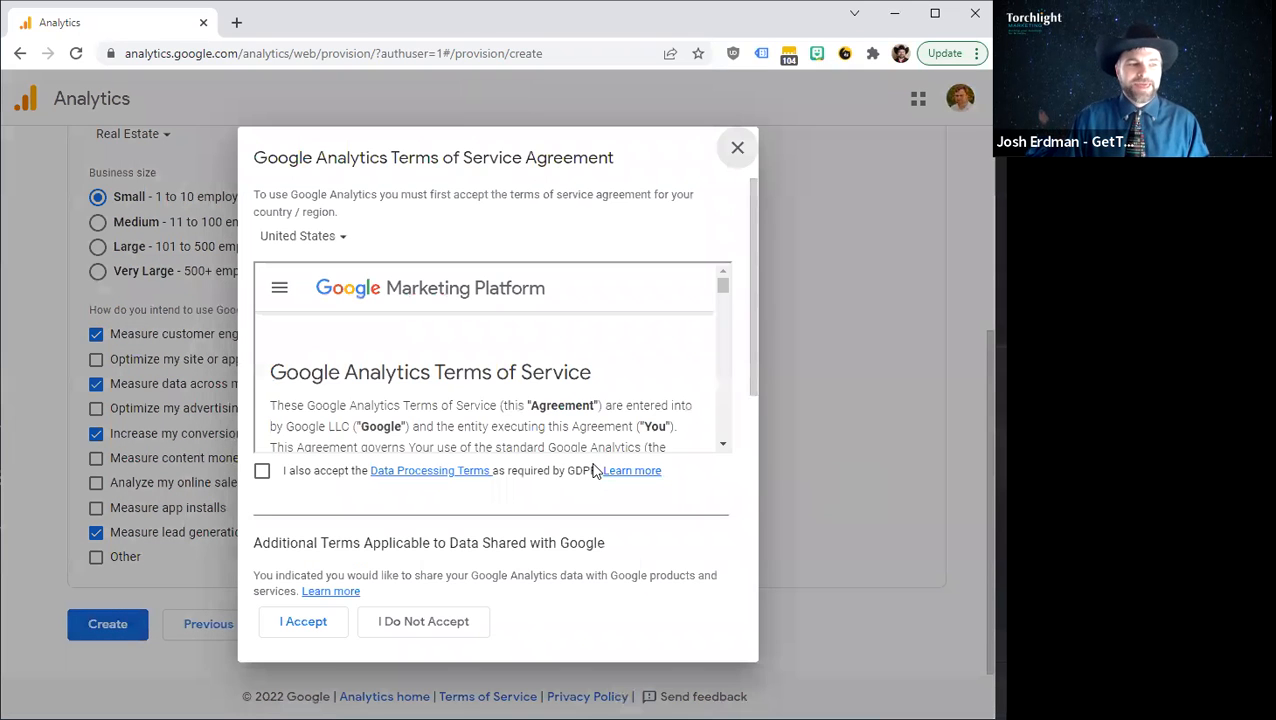
left_click(261, 470)
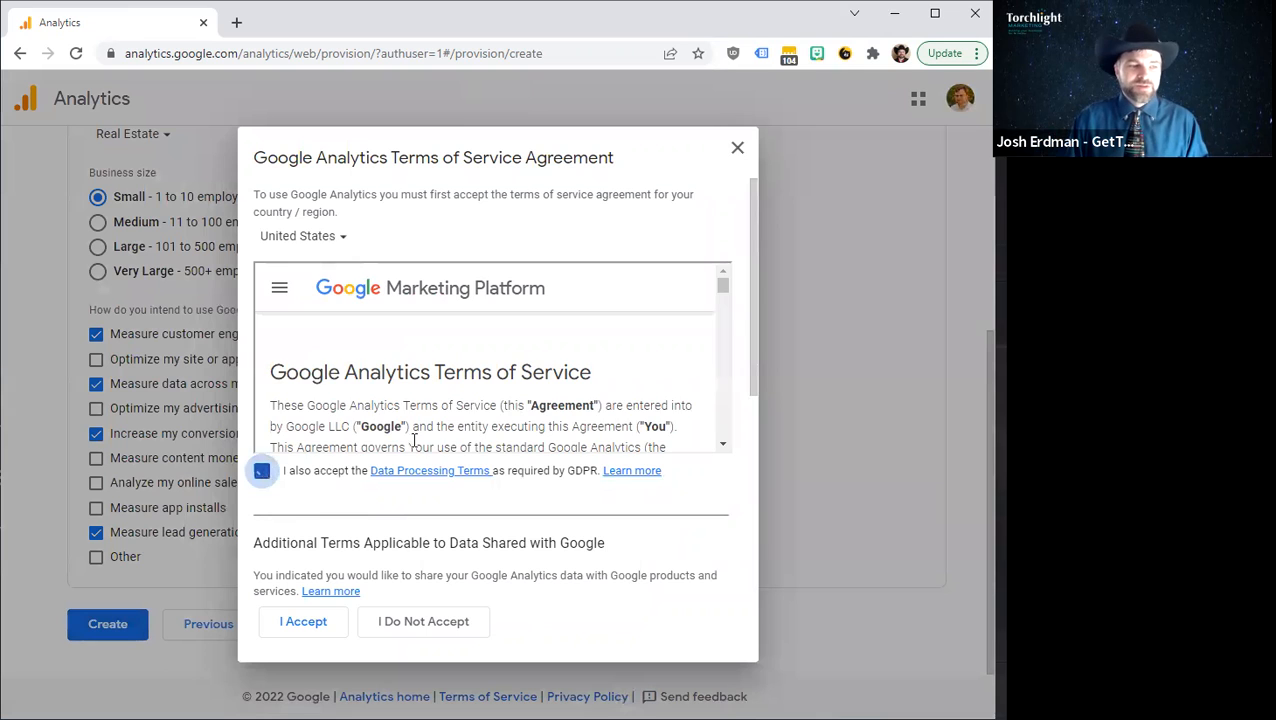
scroll(416, 447, "down", 5)
scroll(427, 464, "down", 4)
scroll(379, 495, "down", 5)
left_click(262, 561)
left_click(304, 624)
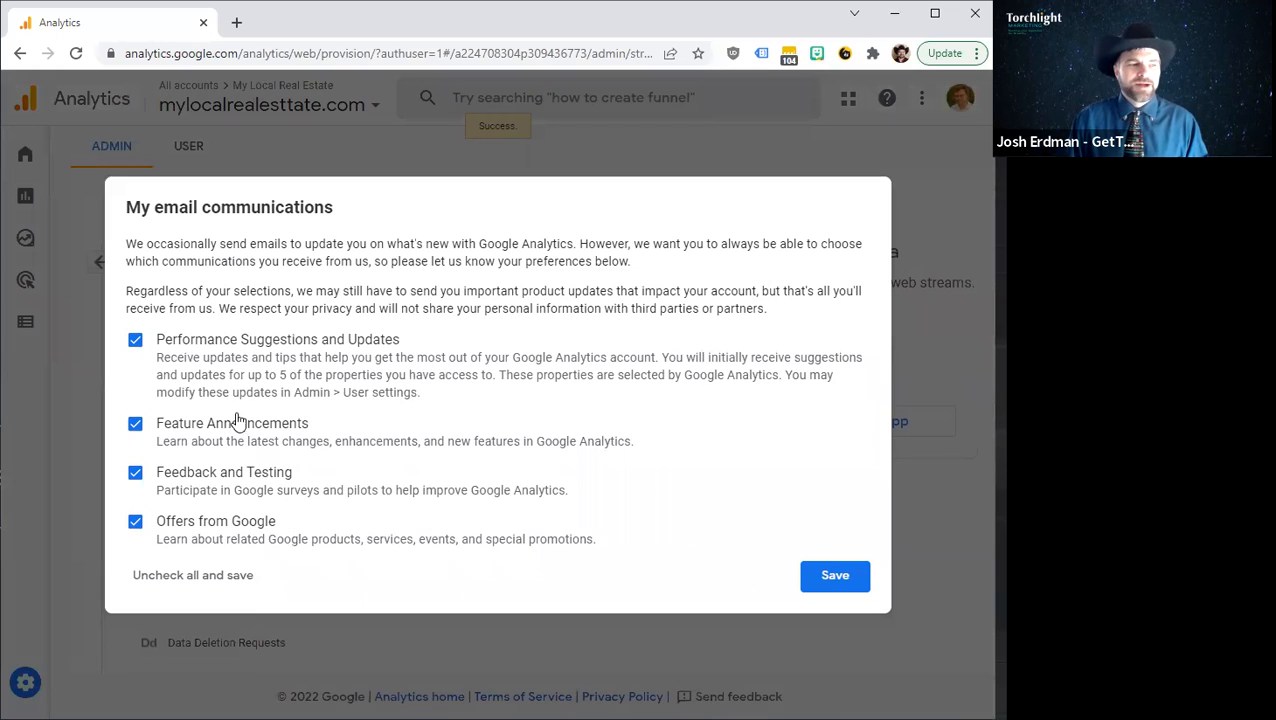
Step: Opt out of all e-mail communications and dismiss the property tour
left_click(195, 578)
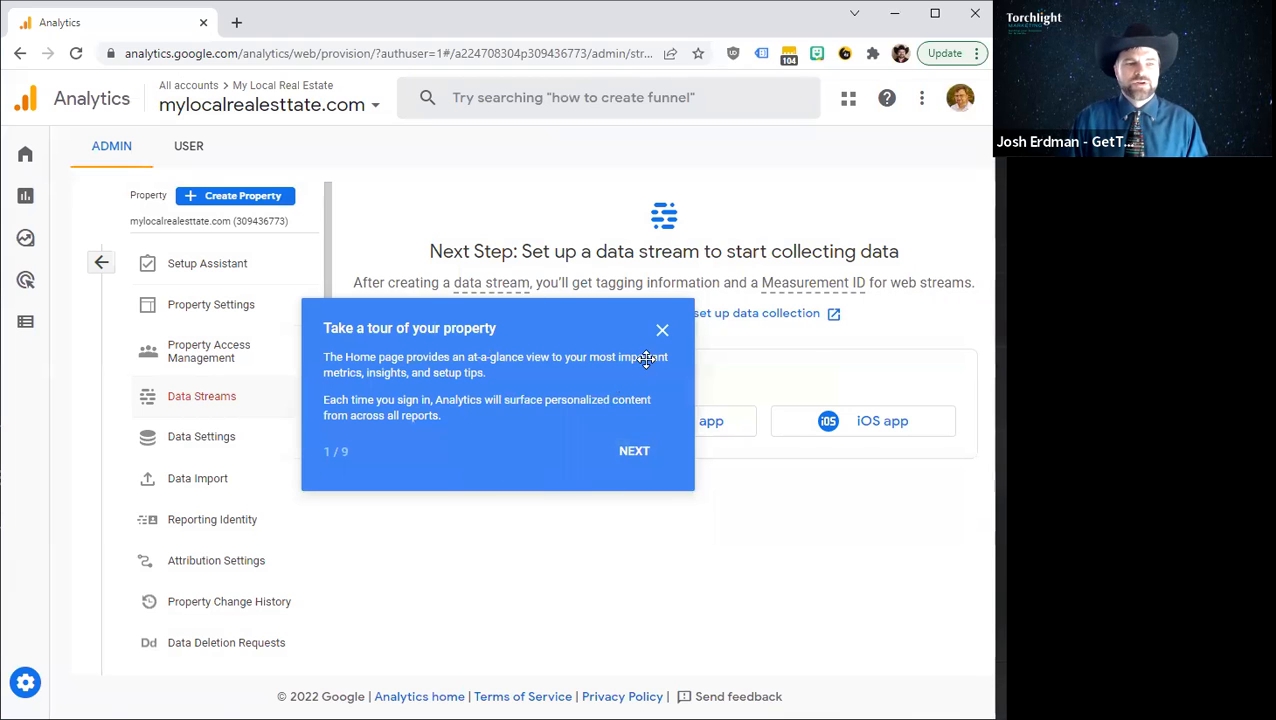
left_click(662, 331)
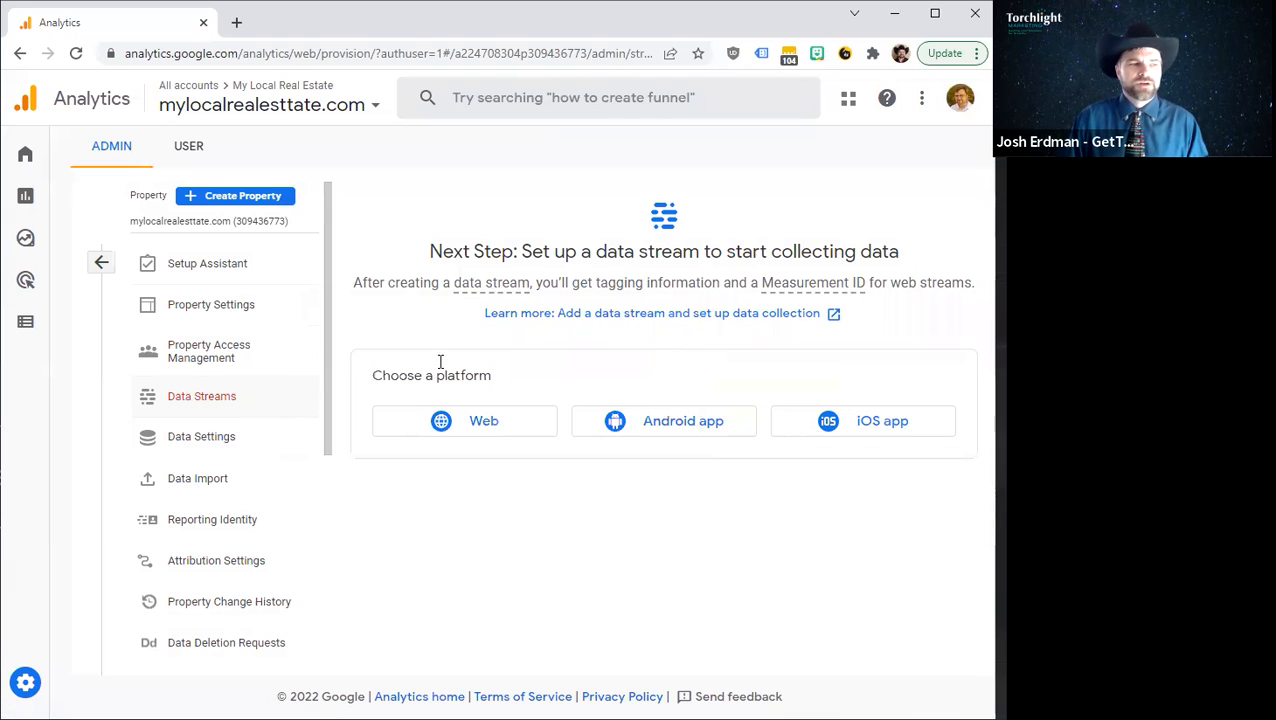
Step: Review the Setup Assistant's collection, property settings and linking options, and open the tag installation
left_click(200, 266)
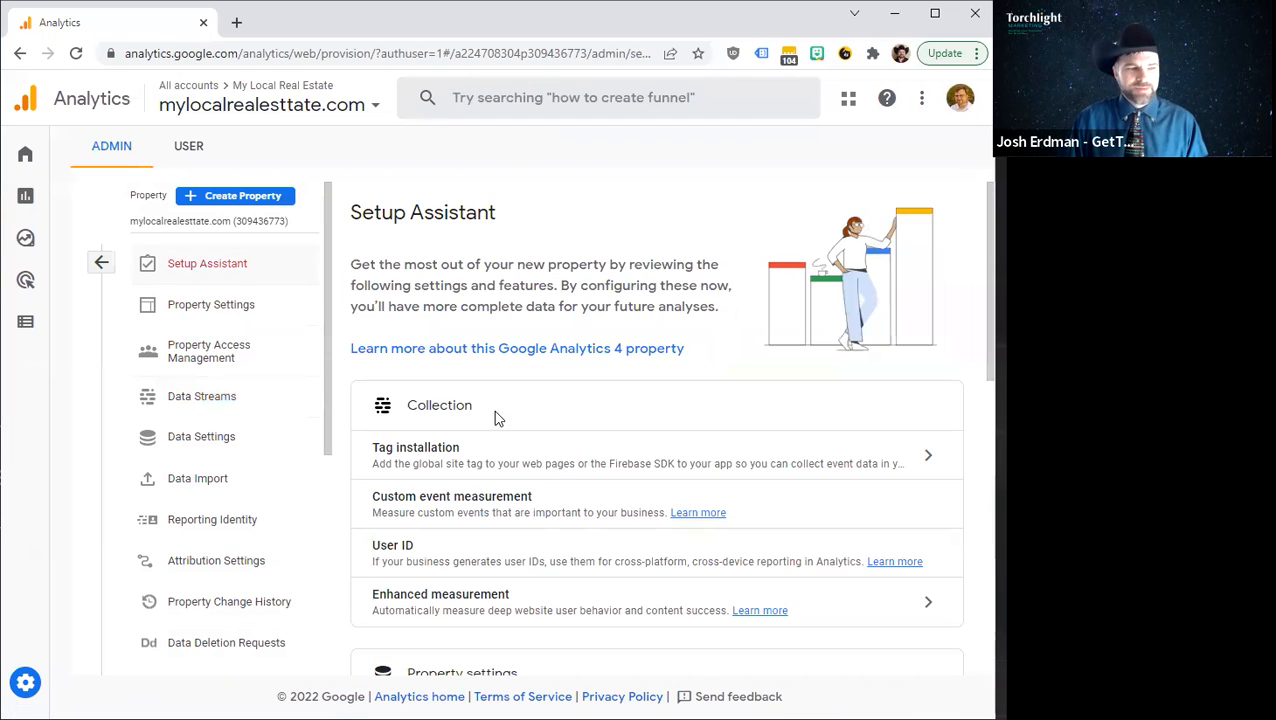
scroll(495, 415, "down", 1)
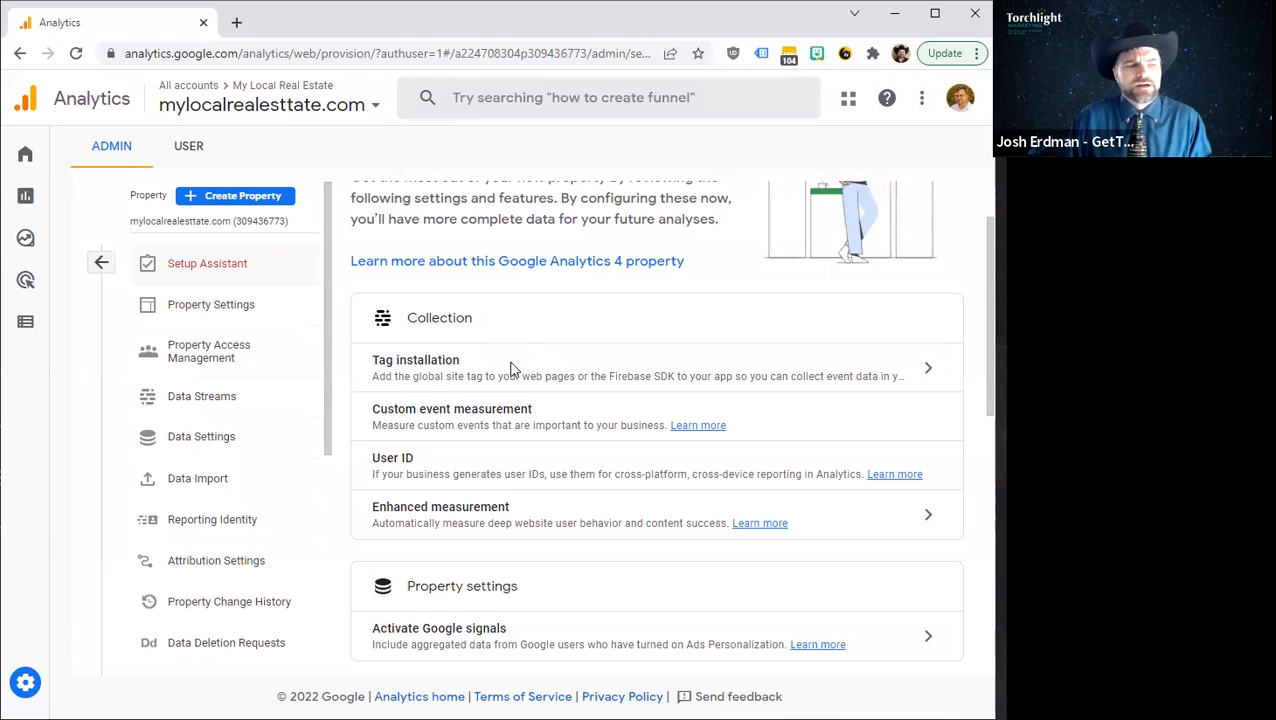
scroll(524, 455, "down", 2)
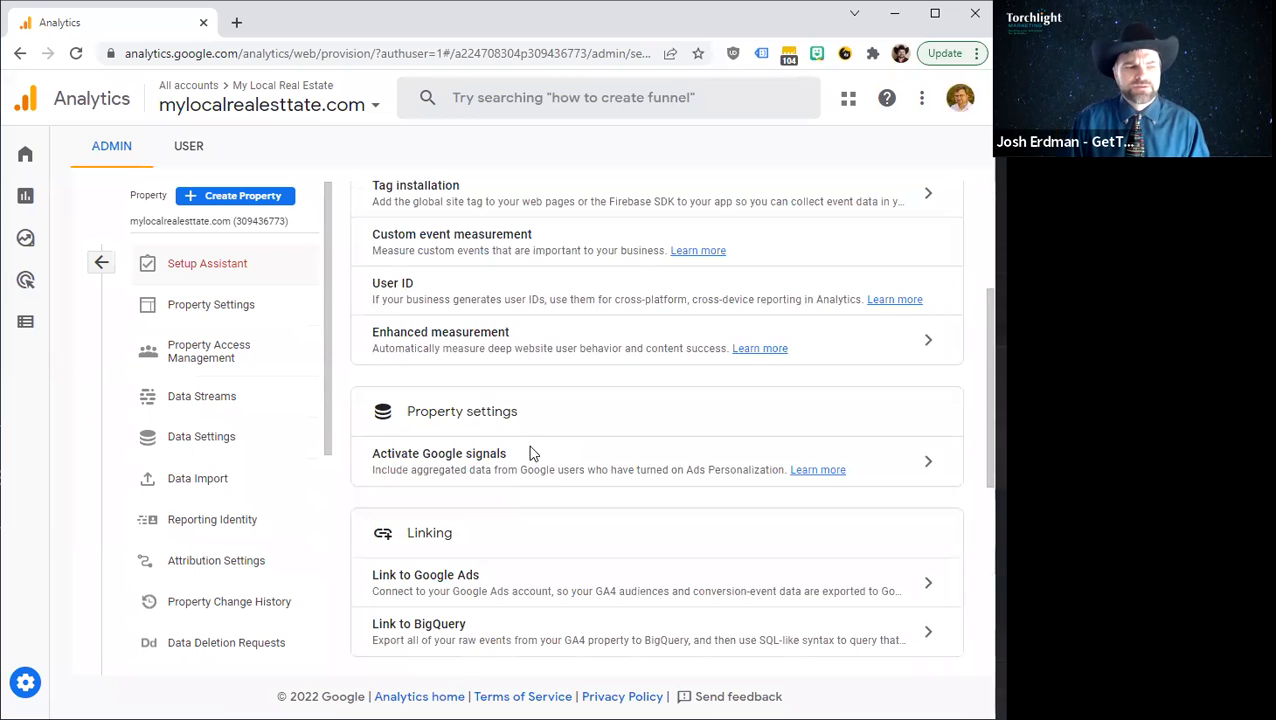
scroll(531, 374, "up", 2)
left_click(926, 367)
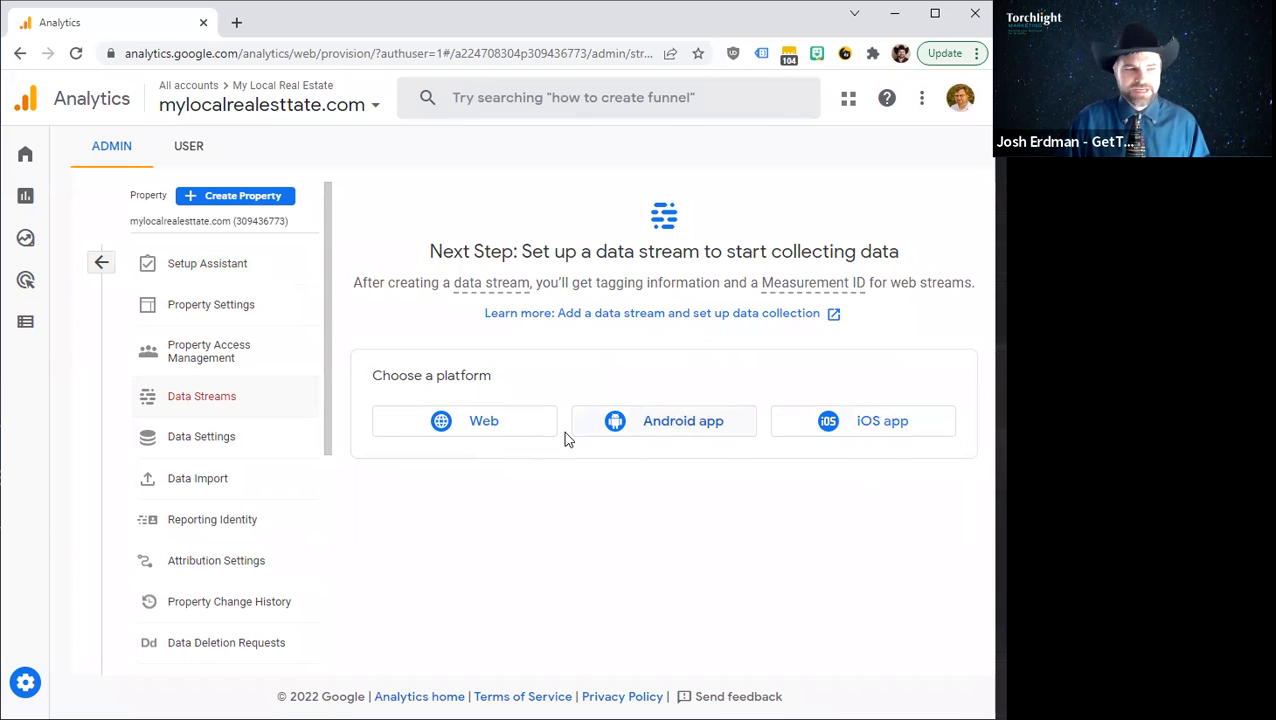
left_click(503, 432)
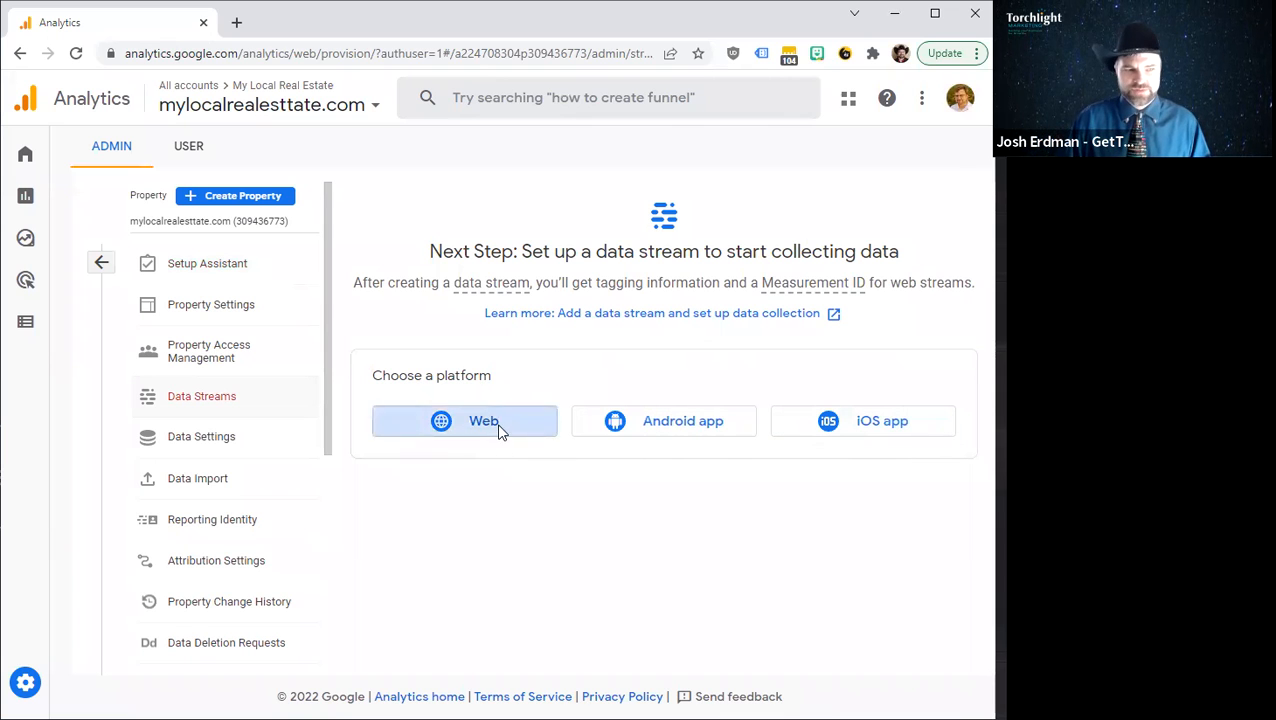
left_click(434, 251)
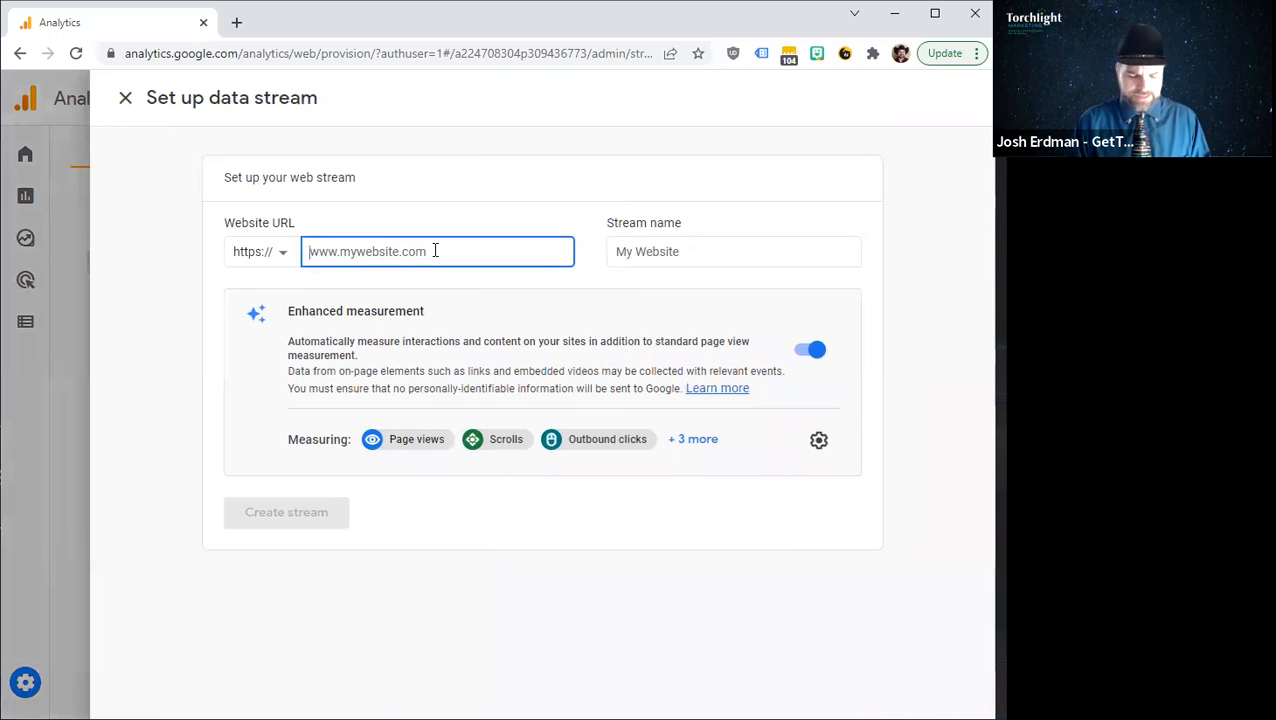
type("mylocal")
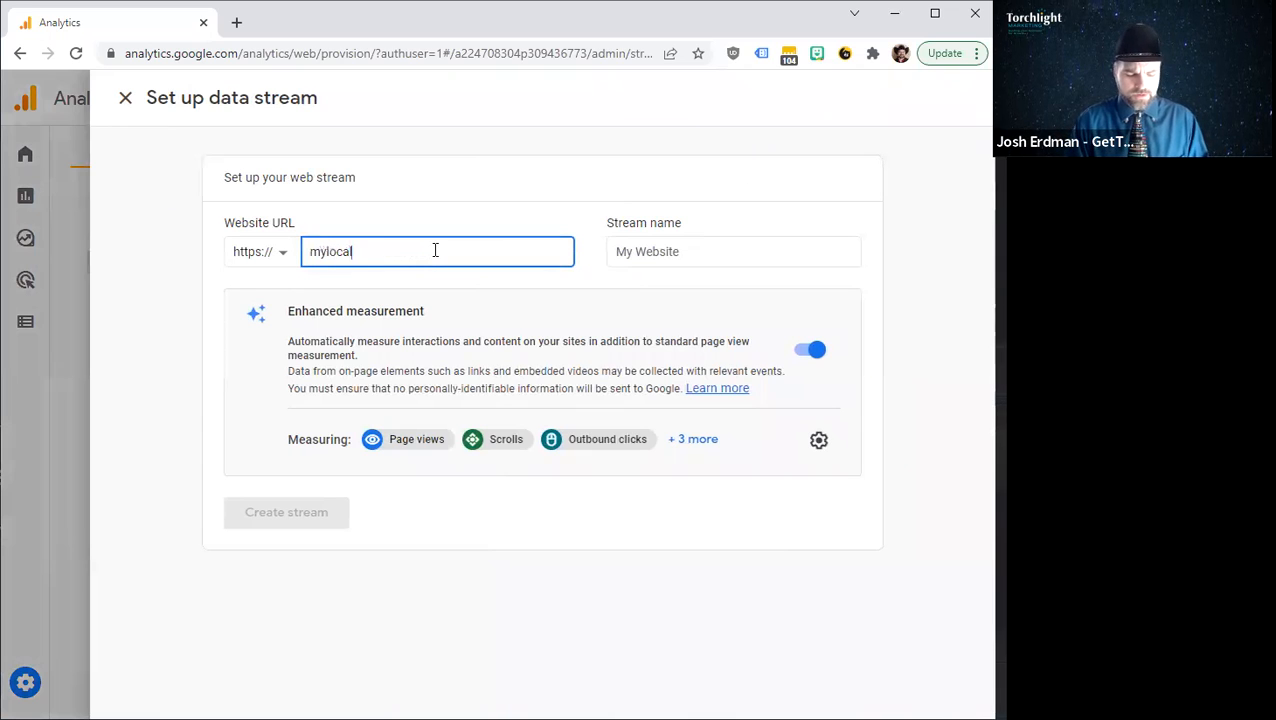
type("realestate.com")
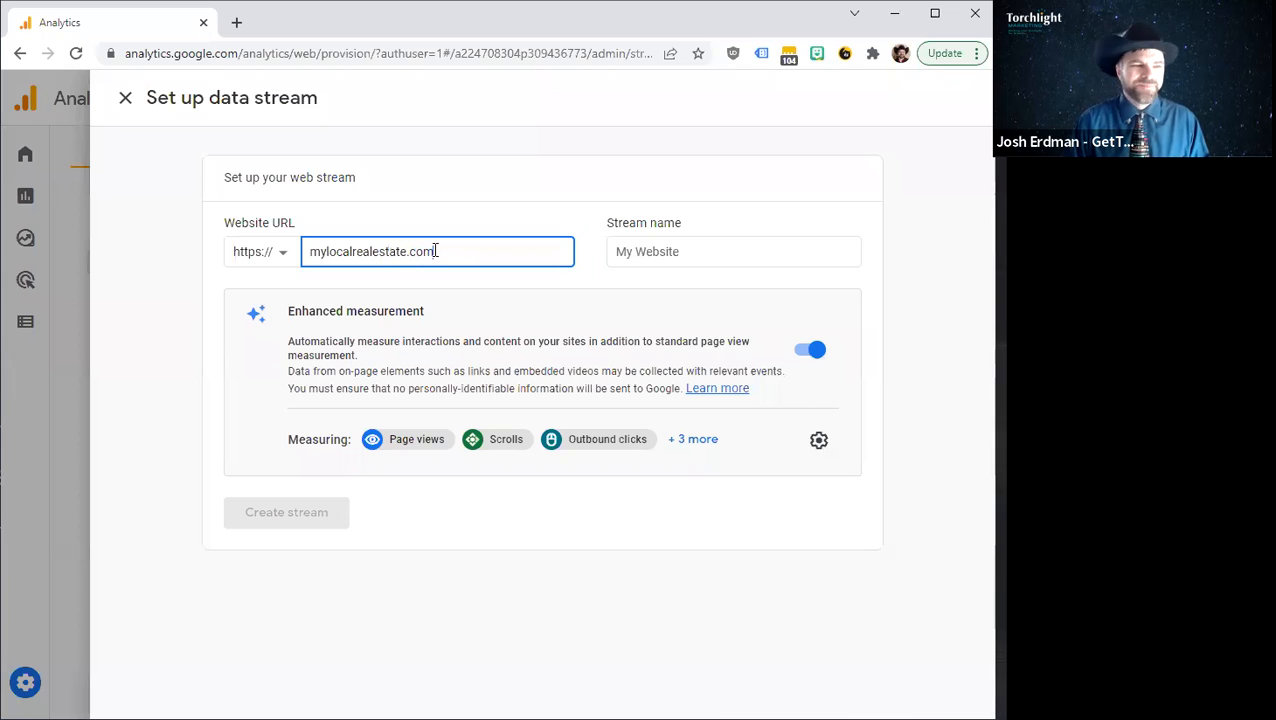
Step: Name the stream mlr, show all enhanced measurement events, and create the stream
left_click(670, 252)
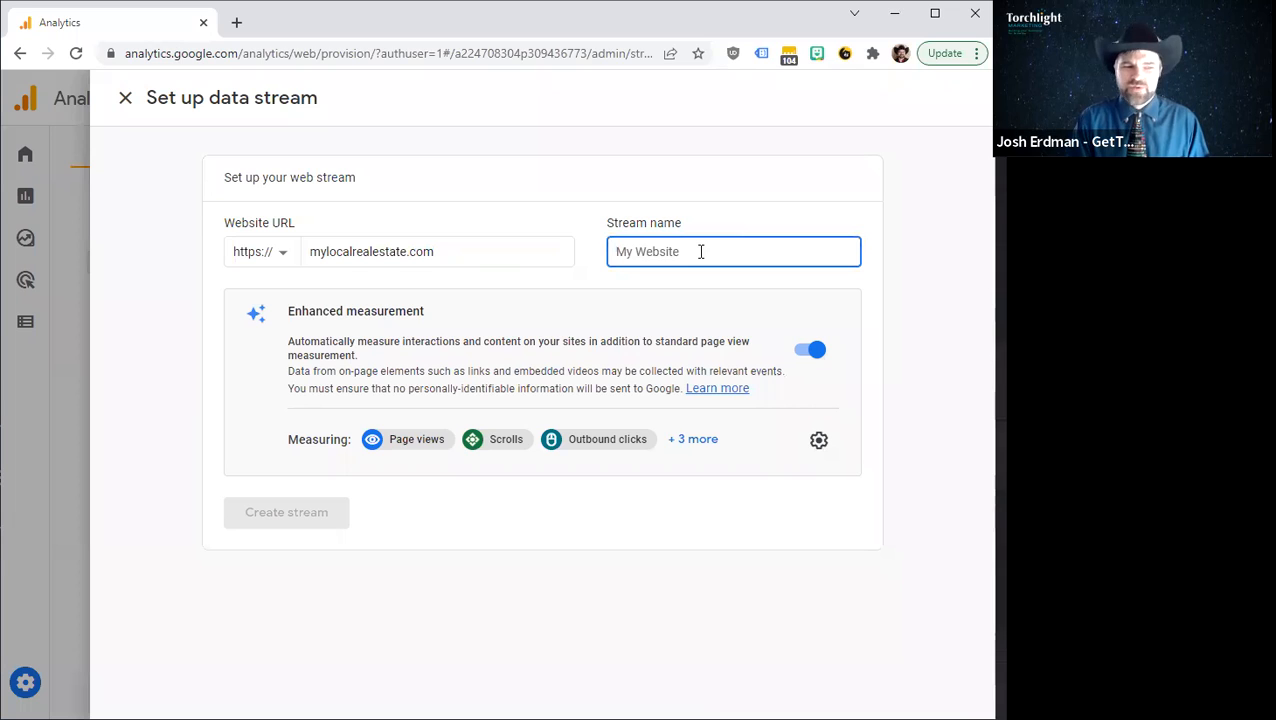
type("mlr")
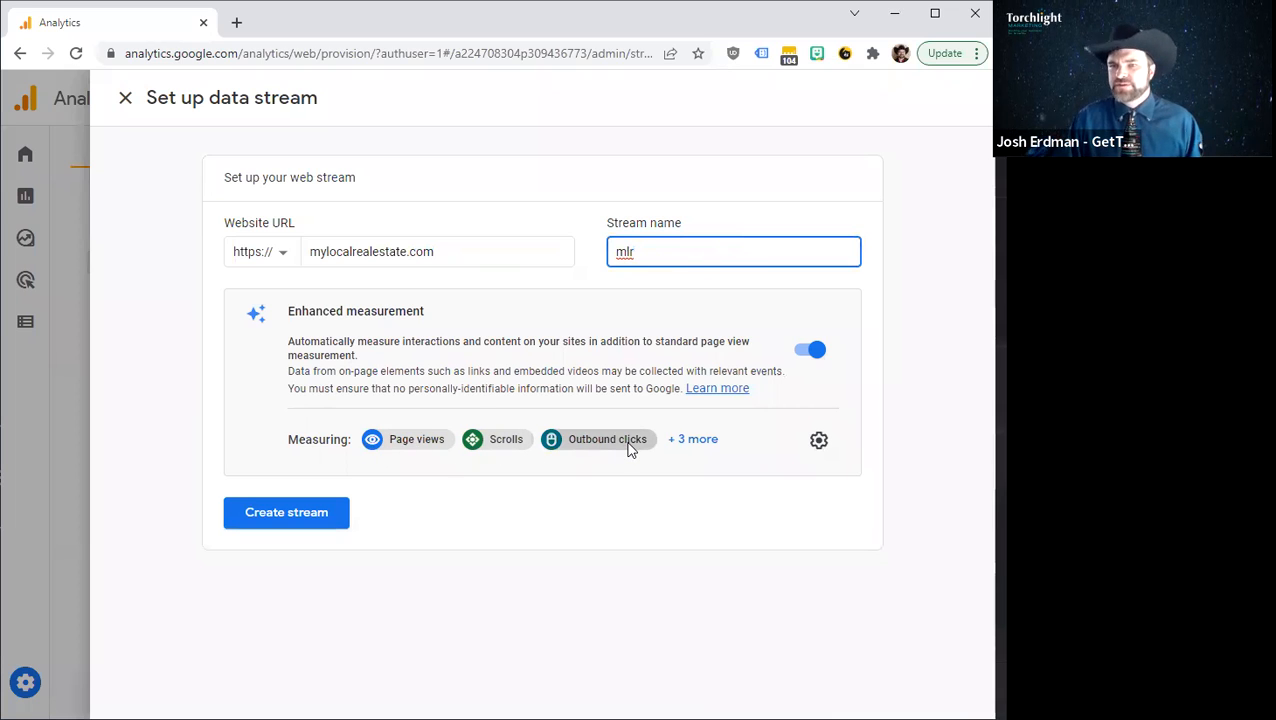
left_click(711, 440)
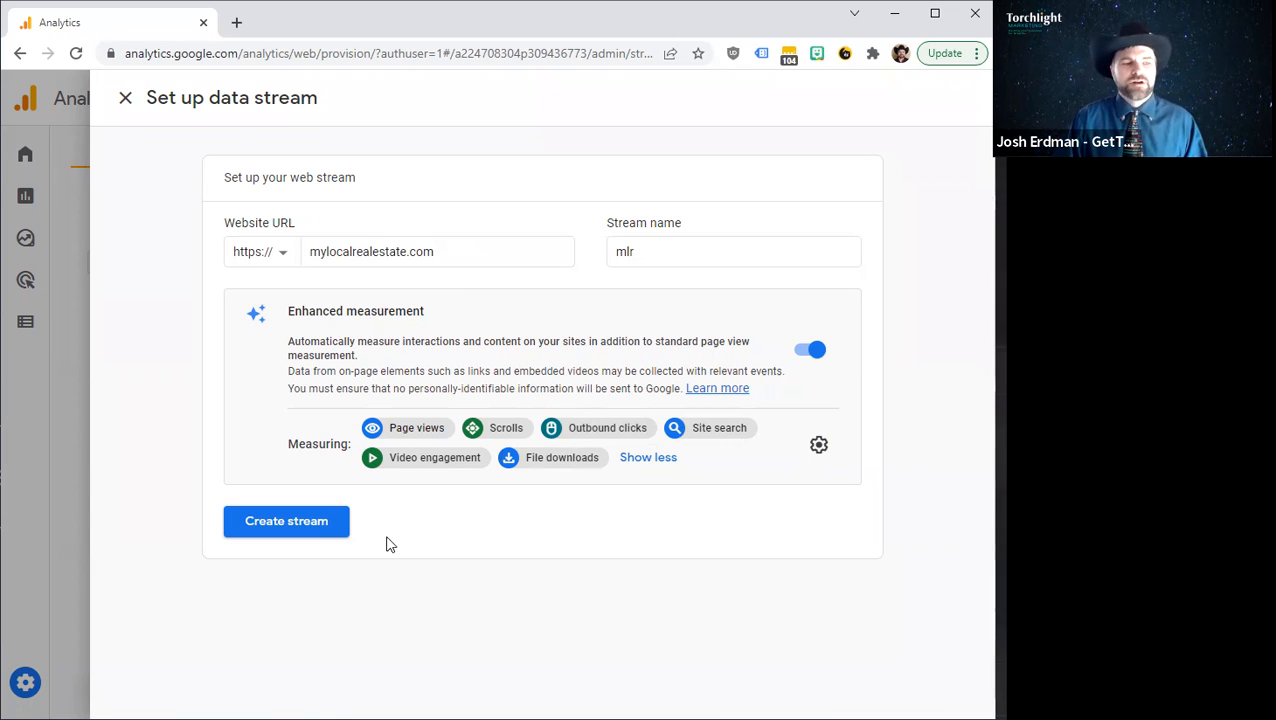
left_click(290, 537)
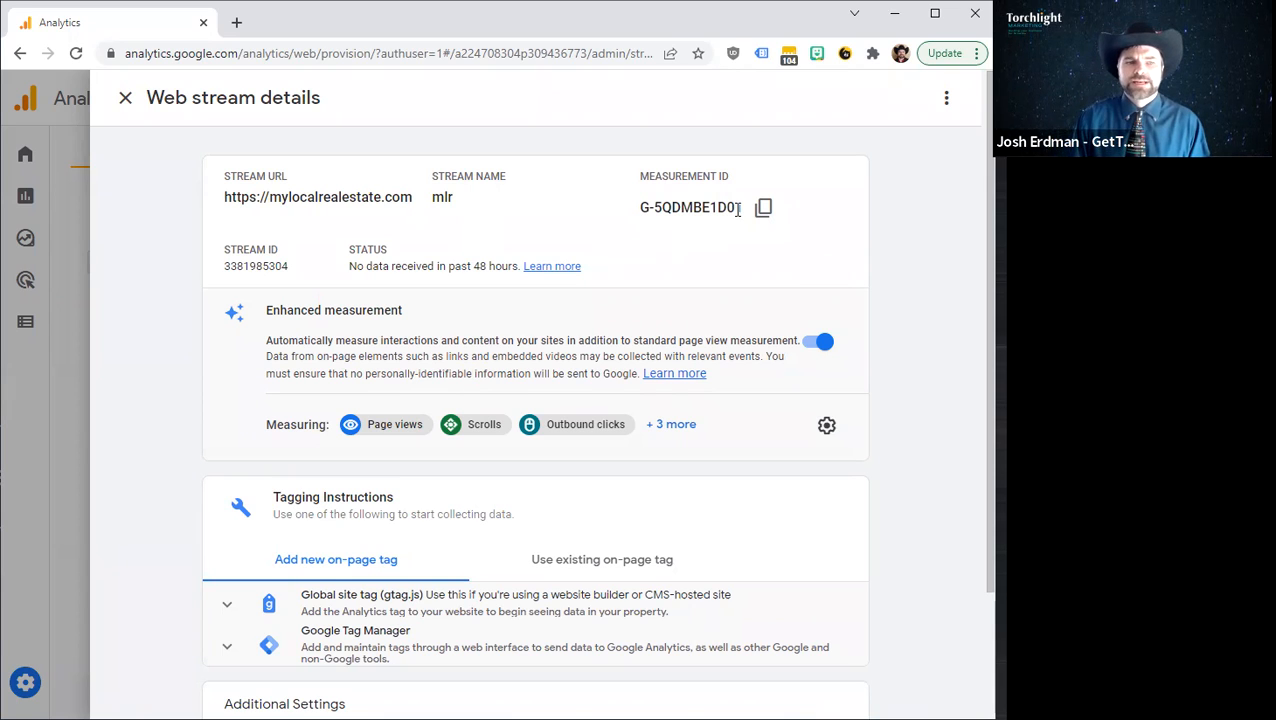
Step: Copy the measurement ID of the mlr web stream
left_click_drag(740, 208, 638, 208)
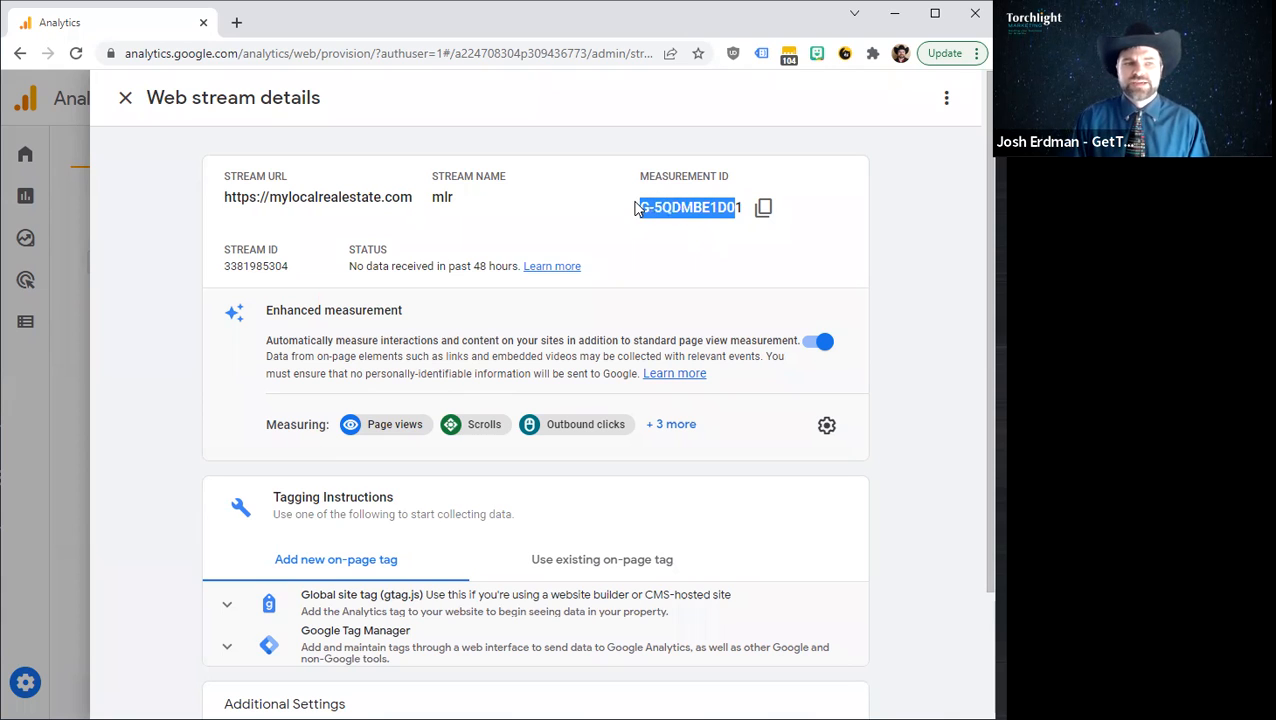
left_click(764, 212)
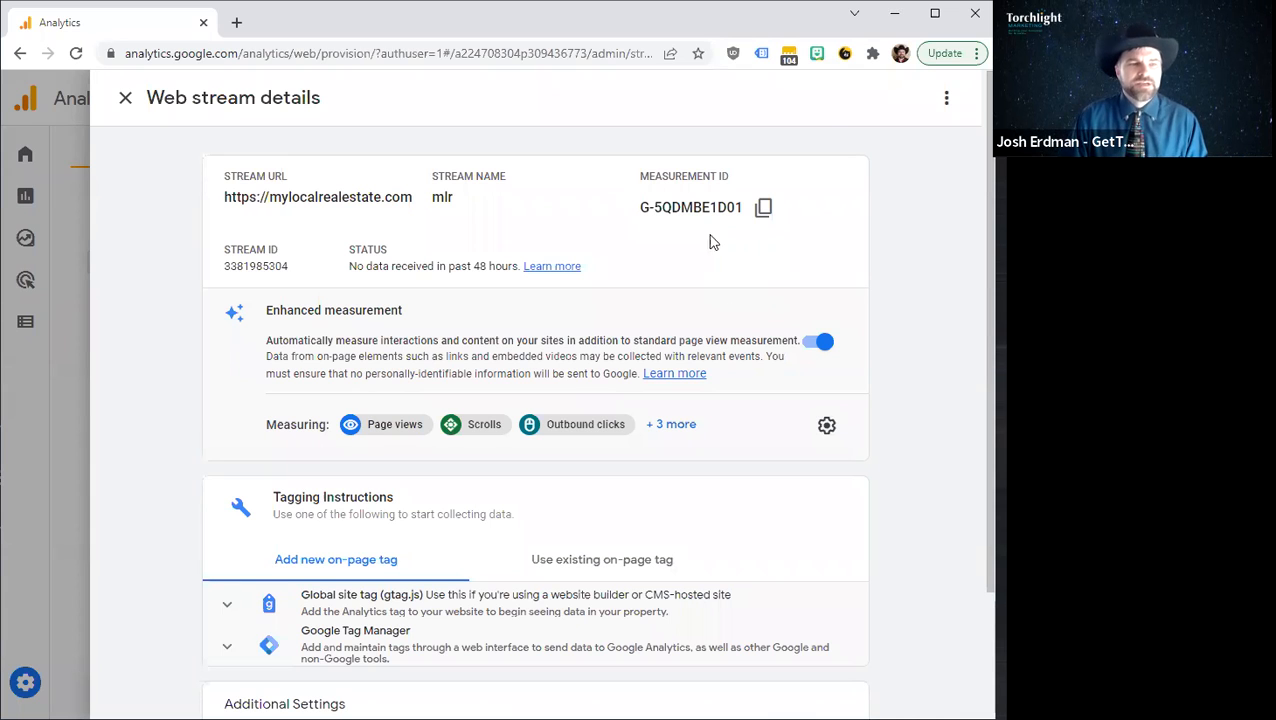
Step: Expand the global site tag (gtag.js) instructions for a new on-page tag and copy the tag code for the site's <head> section
scroll(686, 290, "down", 2)
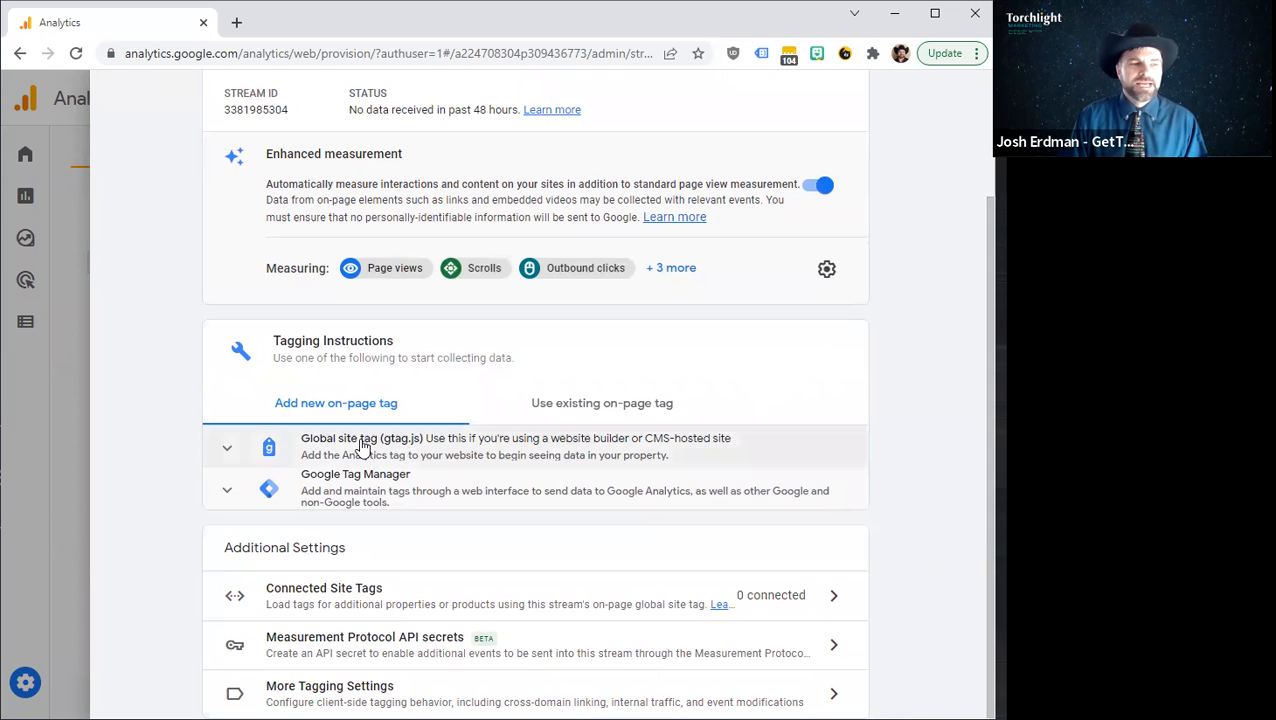
left_click(227, 449)
scroll(580, 436, "down", 2)
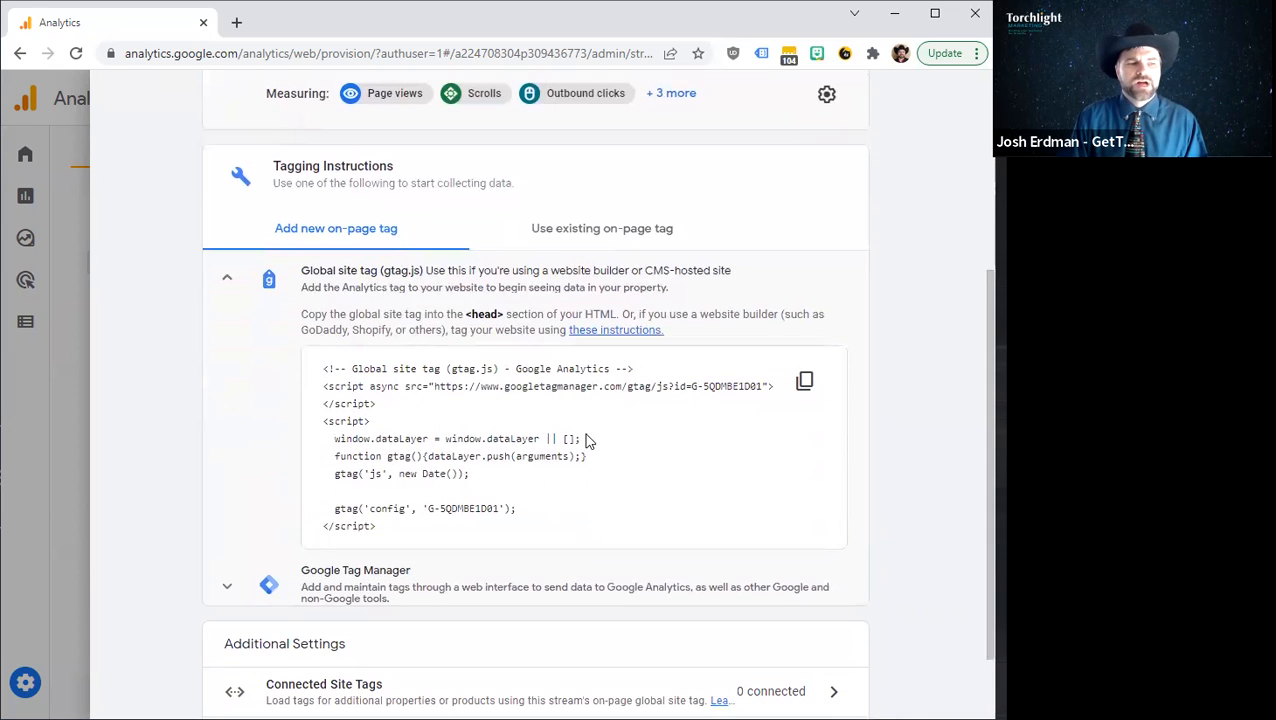
scroll(660, 455, "up", 1)
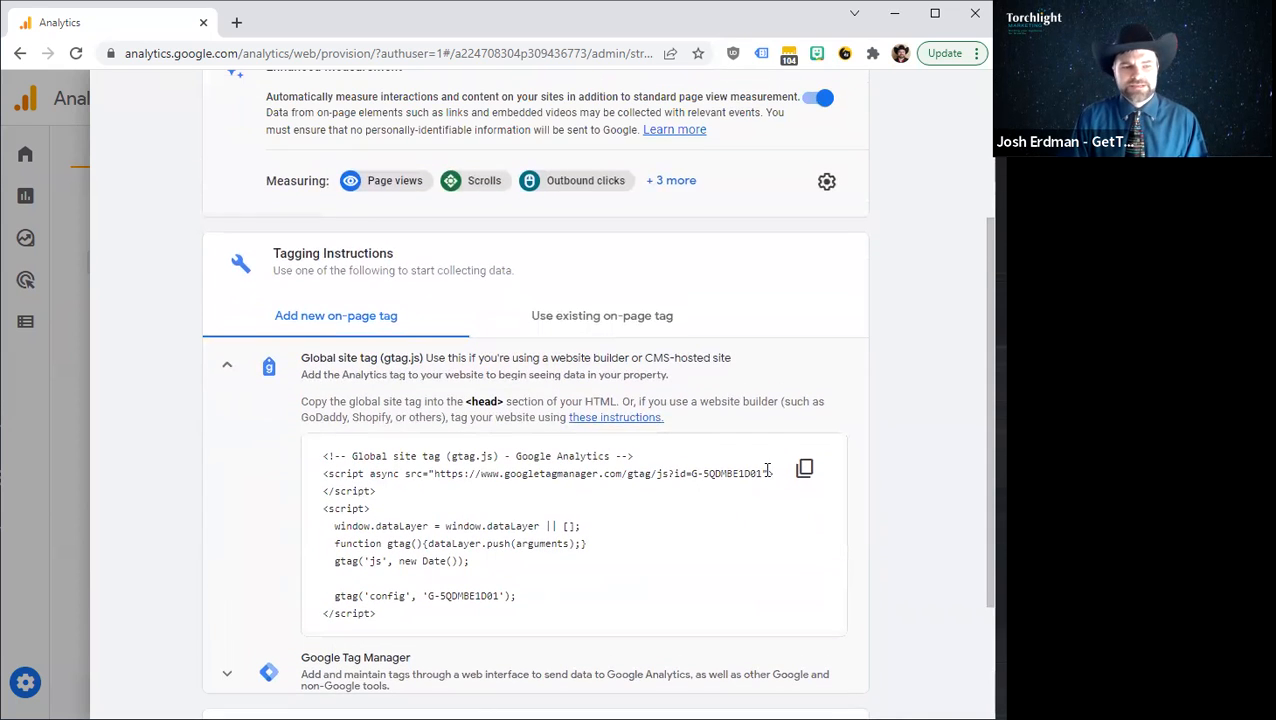
left_click_drag(767, 473, 692, 473)
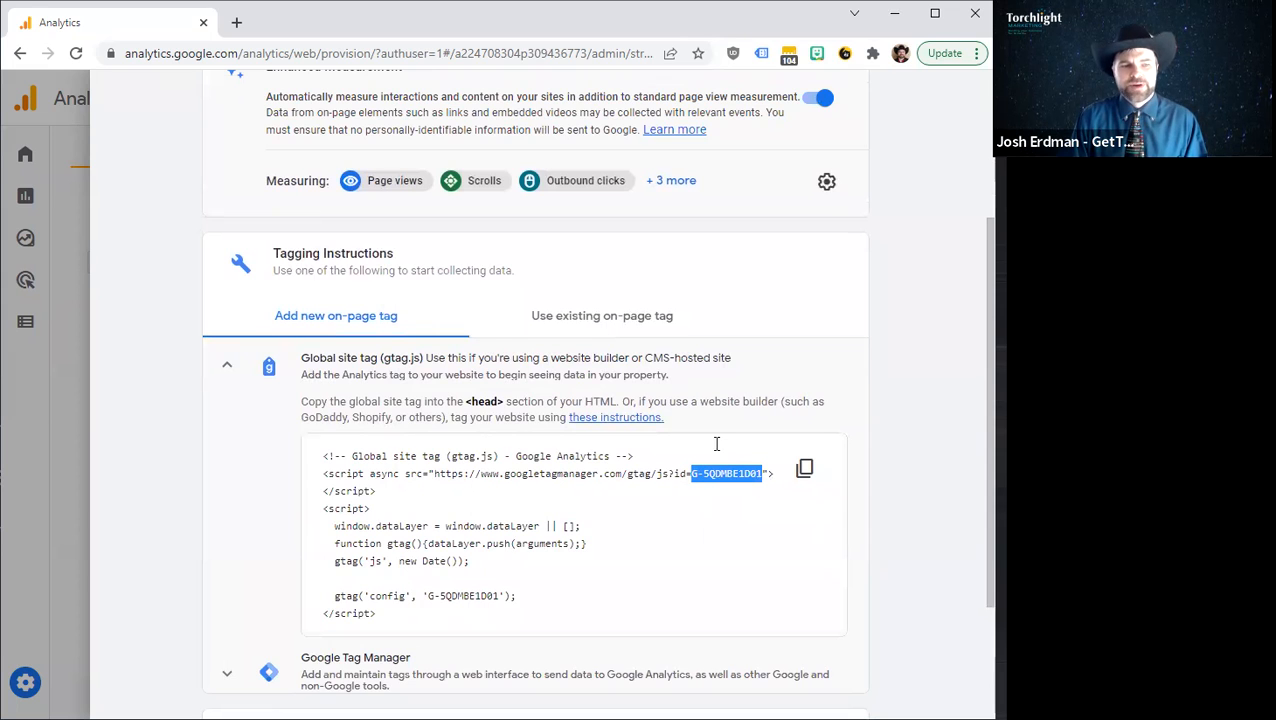
scroll(735, 305, "up", 3)
scroll(718, 493, "down", 5)
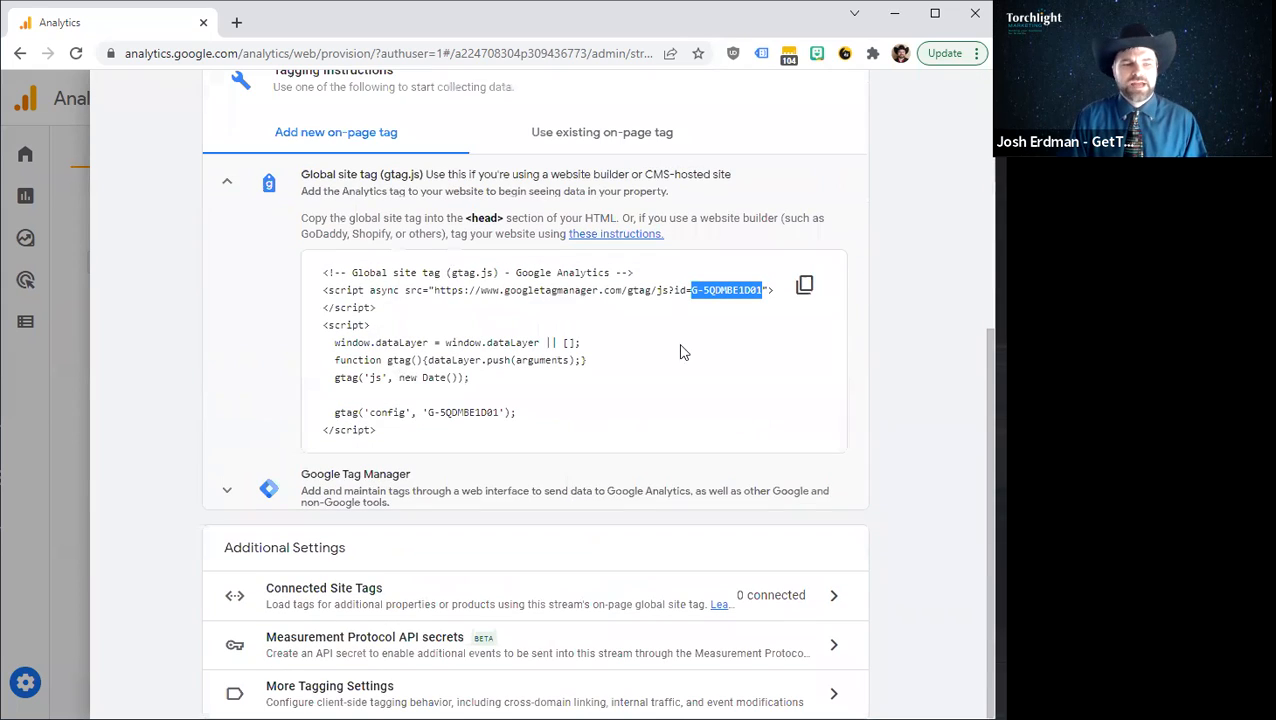
left_click(805, 286)
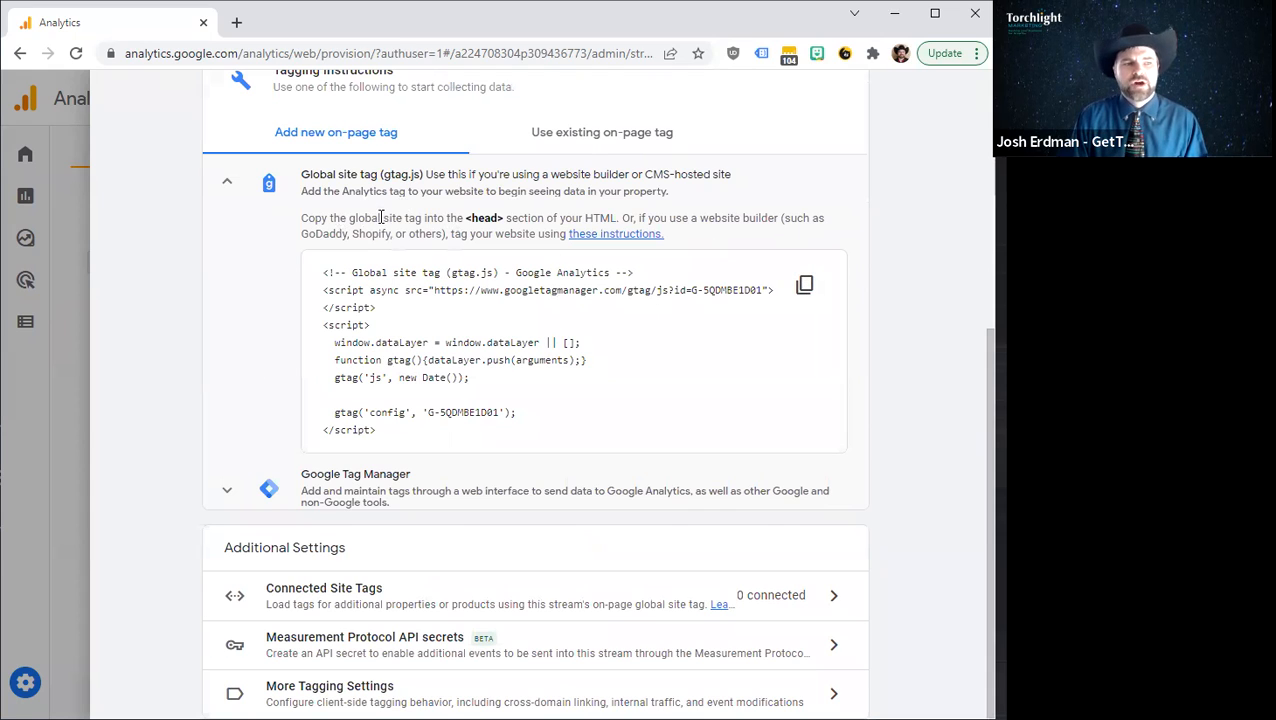
left_click_drag(403, 218, 514, 225)
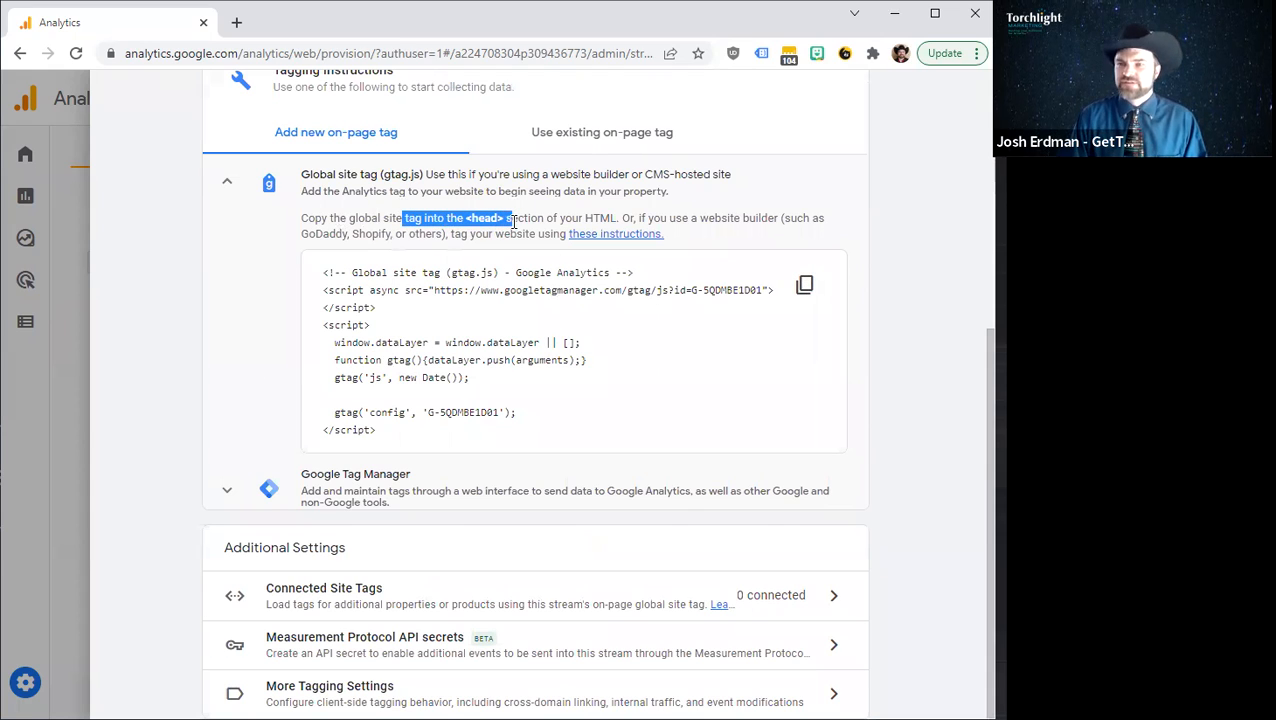